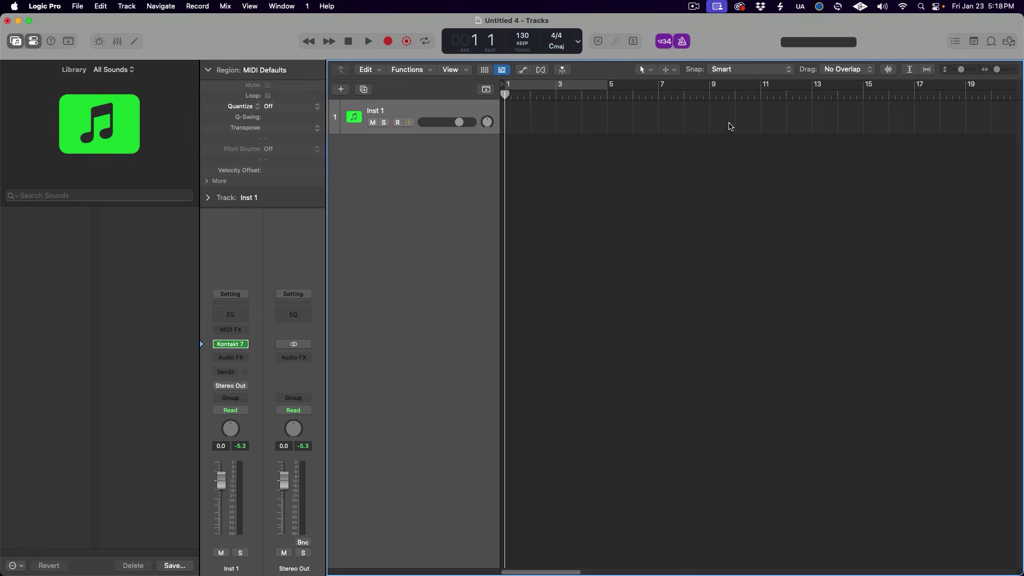
Customize the control bar display by switching it to Custom and adding the MIDI Activity (In/Out) readout
{"action": "right_click", "coordinate": [722, 40]}
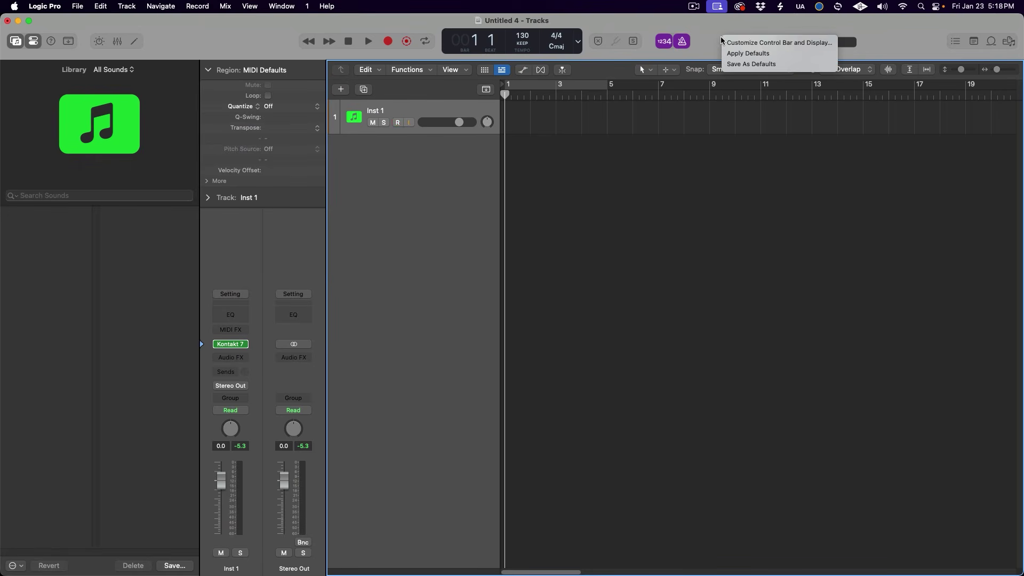
{"action": "left_click", "coordinate": [783, 46]}
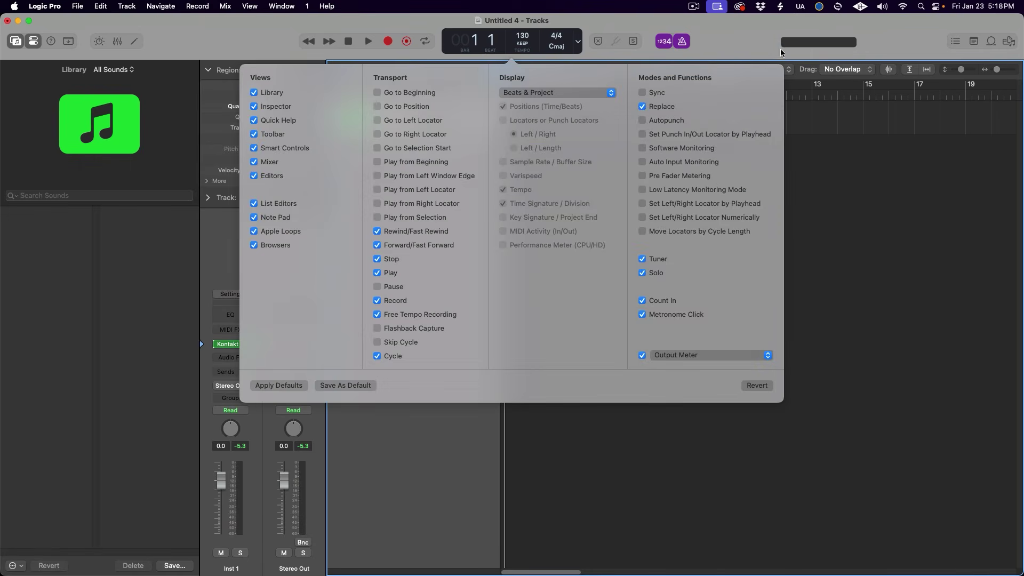
{"action": "left_click", "coordinate": [612, 94]}
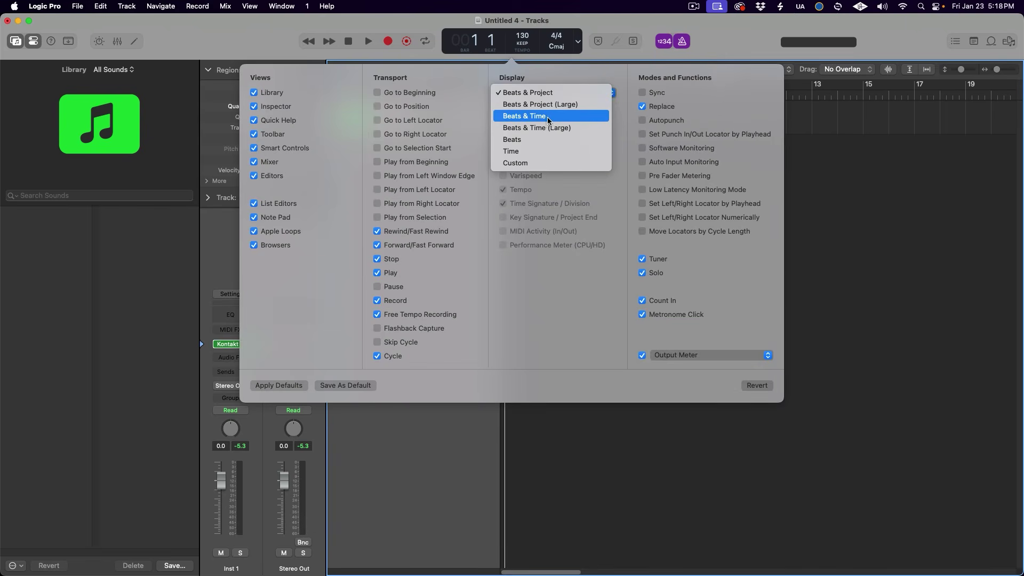
{"action": "left_click", "coordinate": [553, 164]}
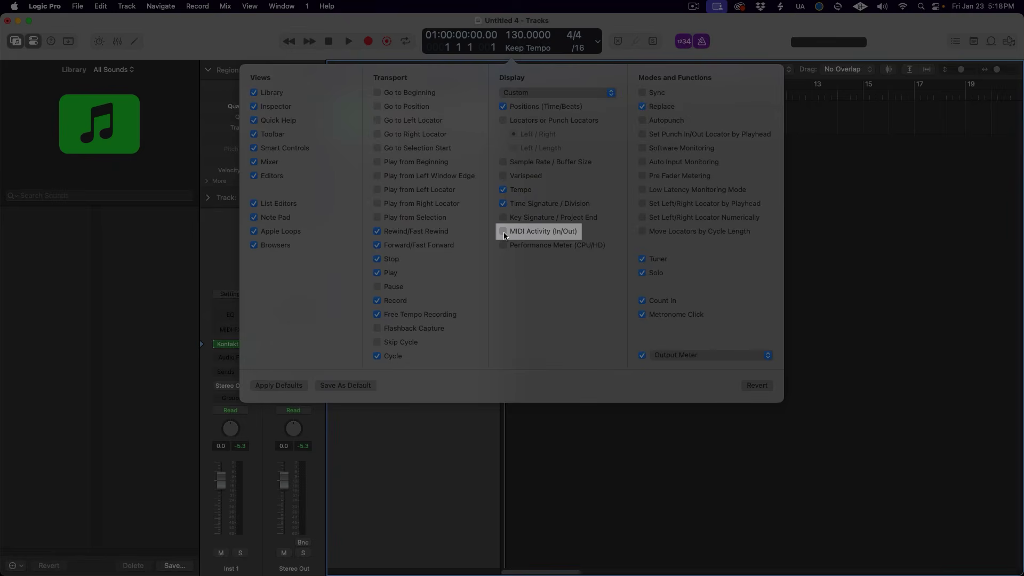
{"action": "left_click", "coordinate": [503, 231]}
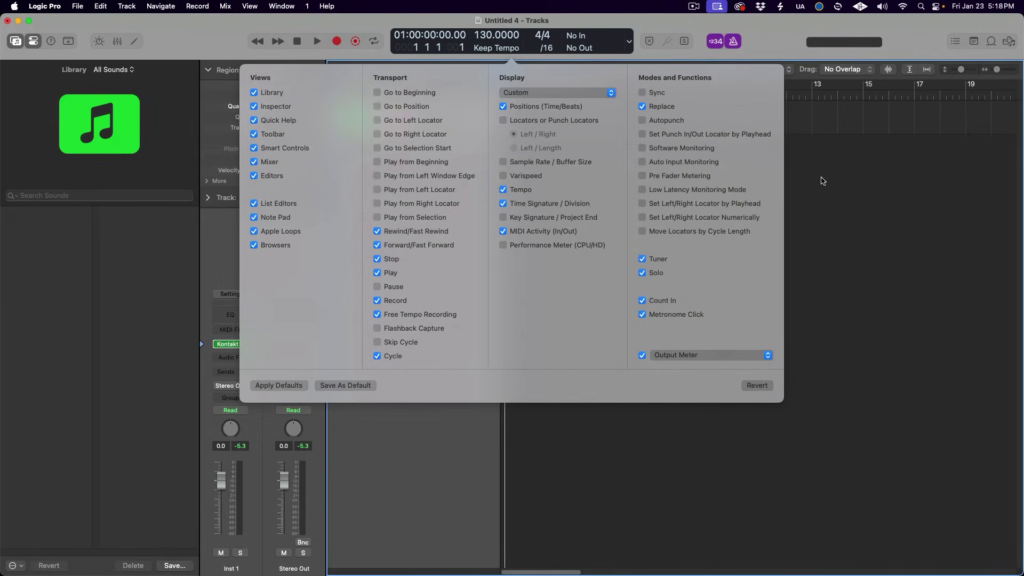
{"action": "left_click", "coordinate": [822, 181]}
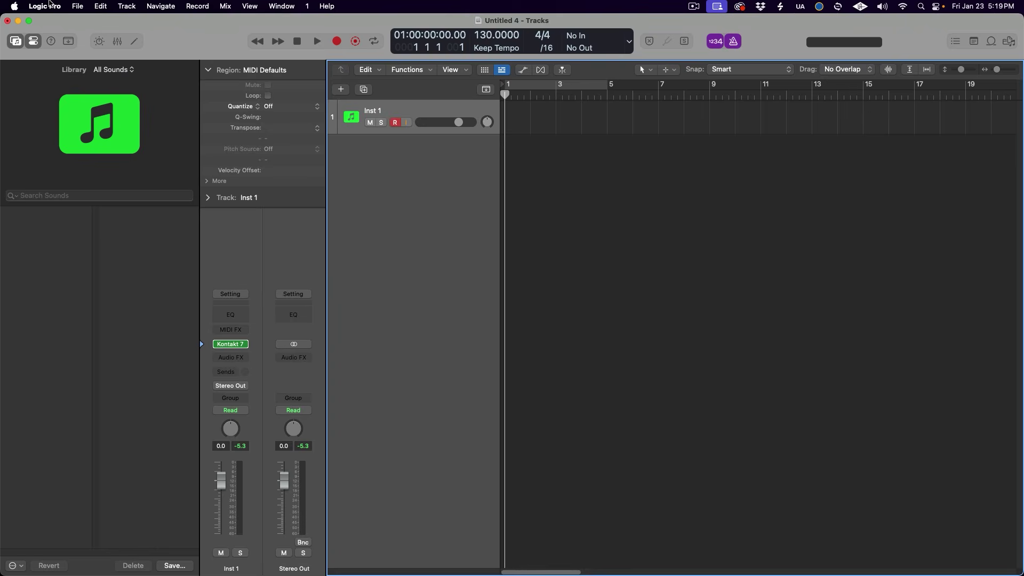
Reset all MIDI drivers from the general MIDI settings
{"action": "left_click", "coordinate": [49, 5]}
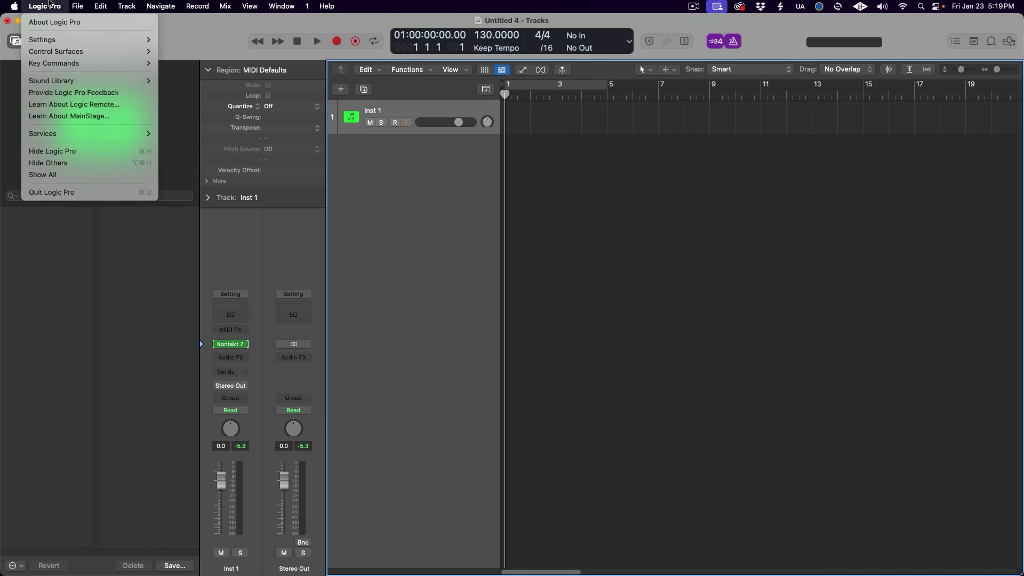
{"action": "mouse_move", "coordinate": [58, 45]}
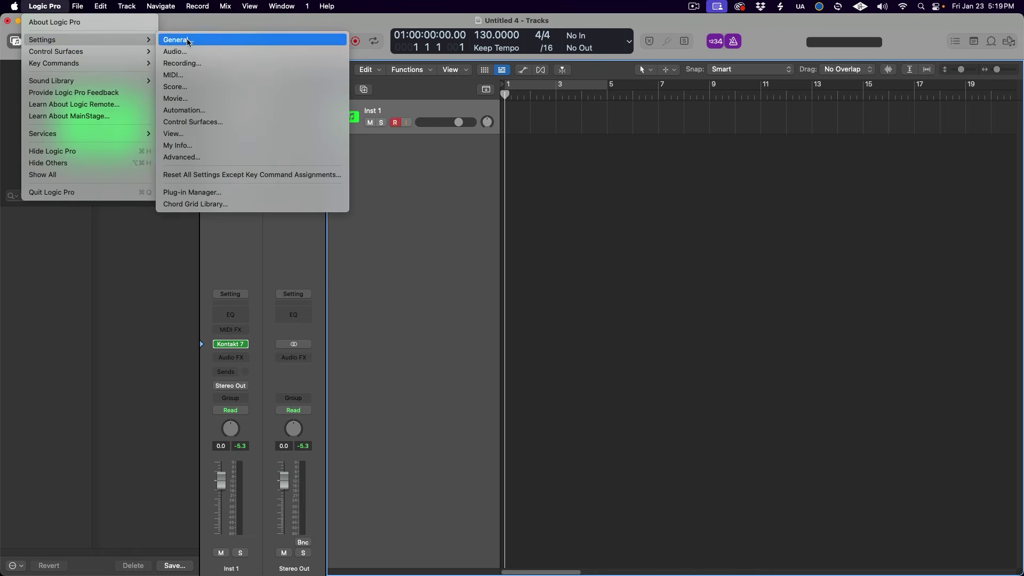
{"action": "left_click", "coordinate": [197, 76]}
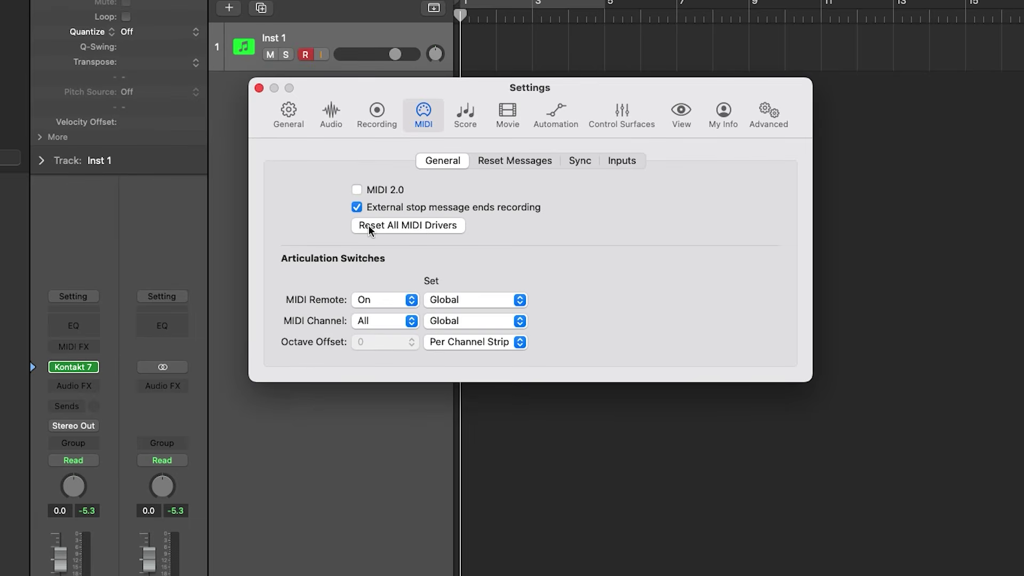
{"action": "left_click", "coordinate": [408, 229]}
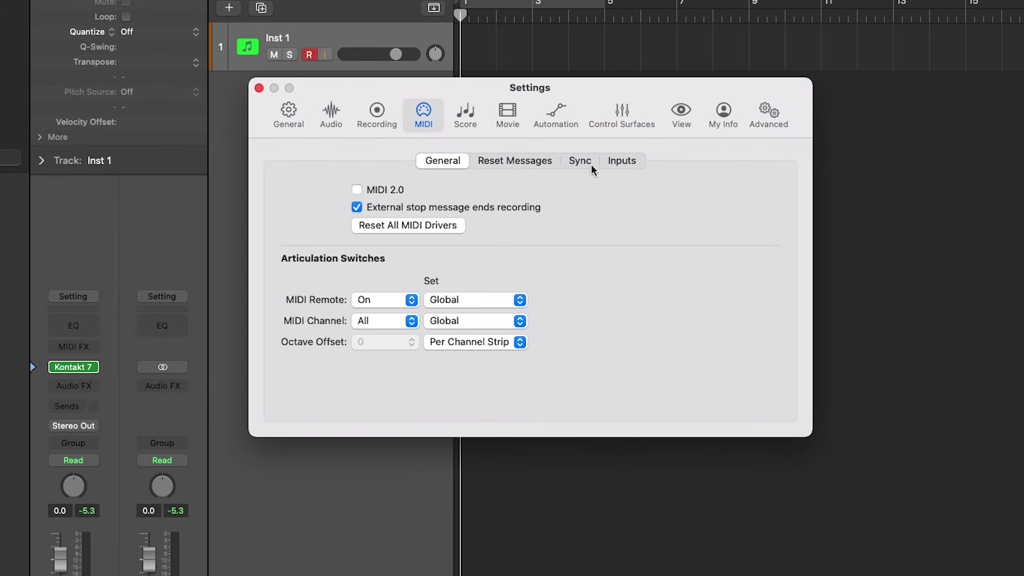
Enable Akai MPK49 Port 1 in the MIDI input settings and close the settings window
{"action": "left_click", "coordinate": [620, 161]}
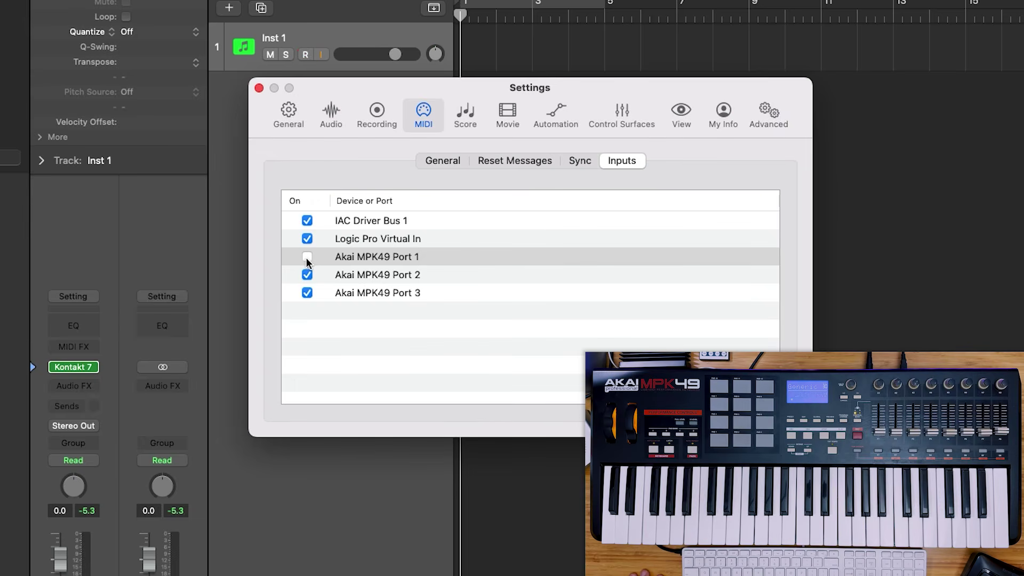
{"action": "left_click", "coordinate": [307, 259]}
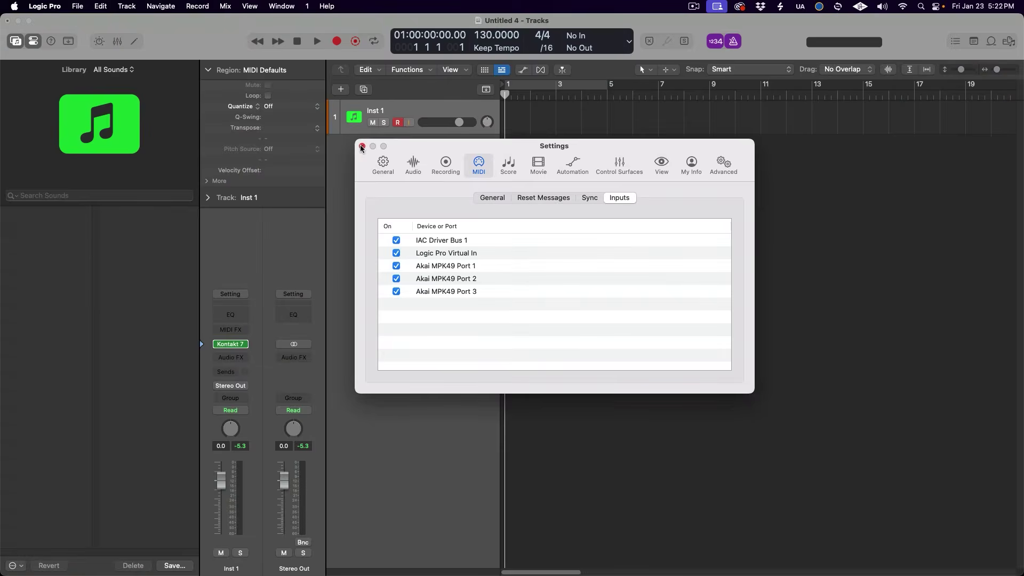
{"action": "left_click", "coordinate": [362, 146]}
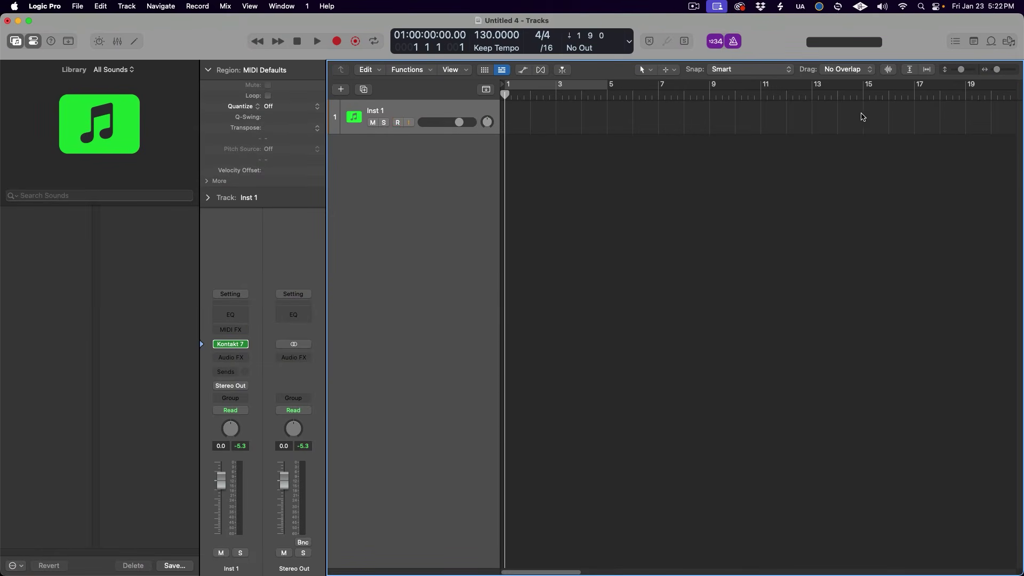
Switch to Audio MIDI Setup through a Spotlight search for "midi" and show the MIDI Studio window
{"action": "left_click", "coordinate": [921, 7]}
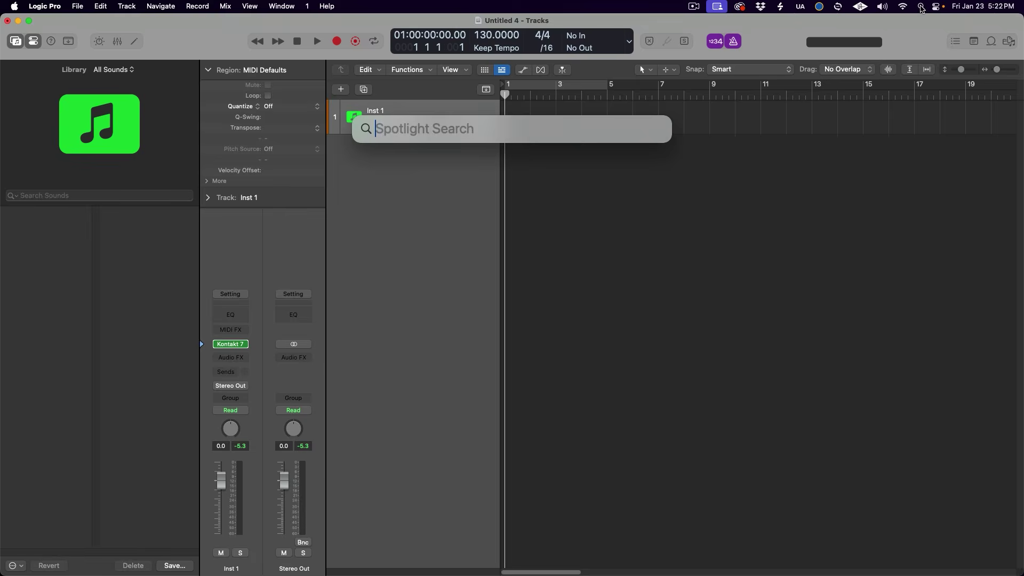
{"action": "type", "text": "midi"}
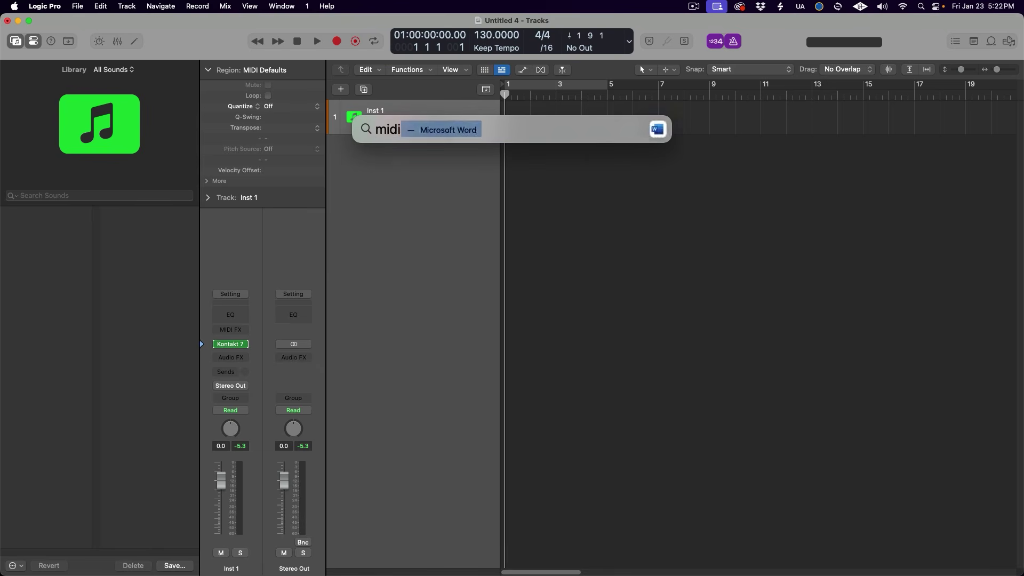
{"action": "key", "text": "Return"}
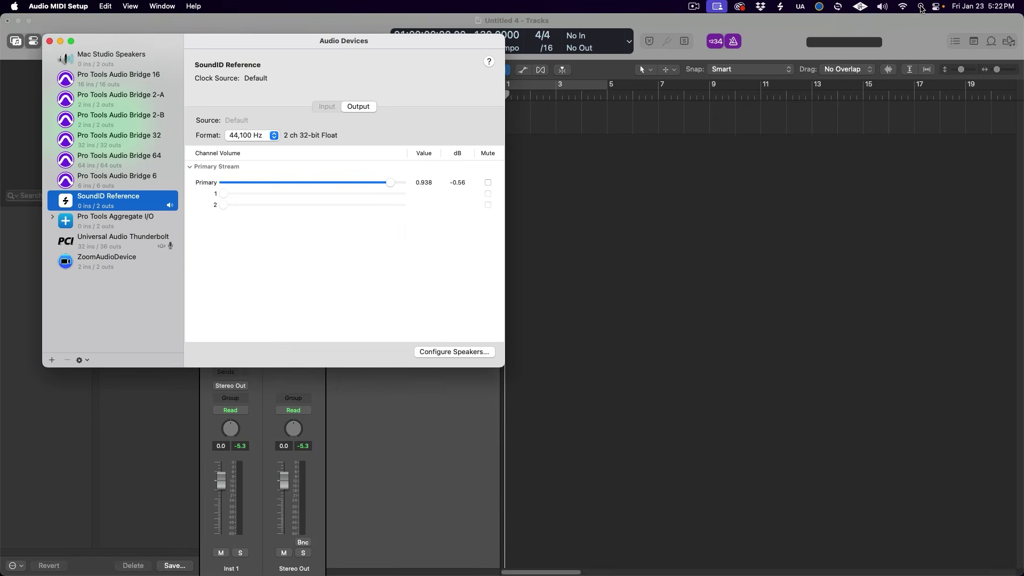
{"action": "left_click_drag", "start_coordinate": [303, 34], "coordinate": [550, 110]}
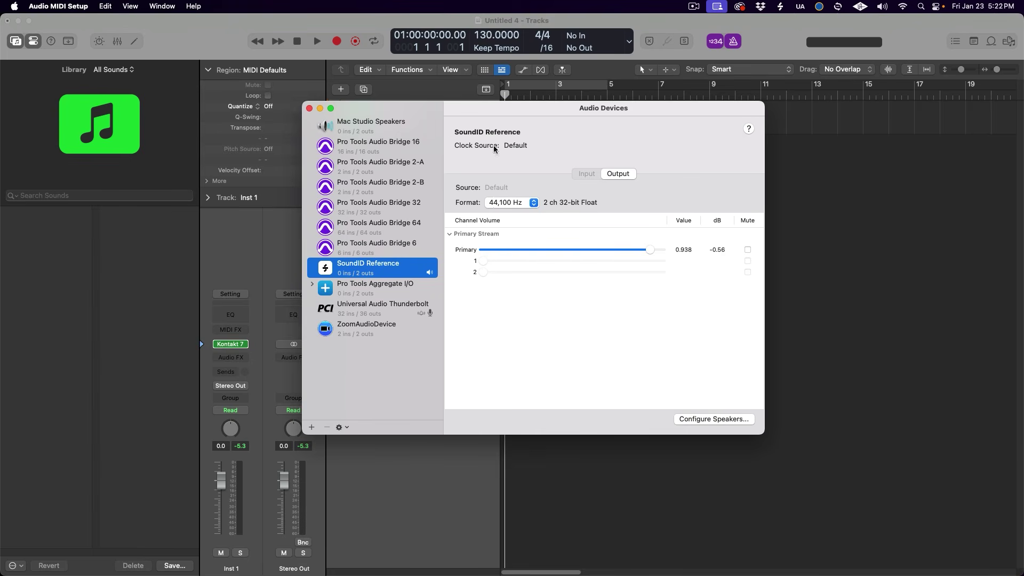
{"action": "left_click", "coordinate": [165, 5]}
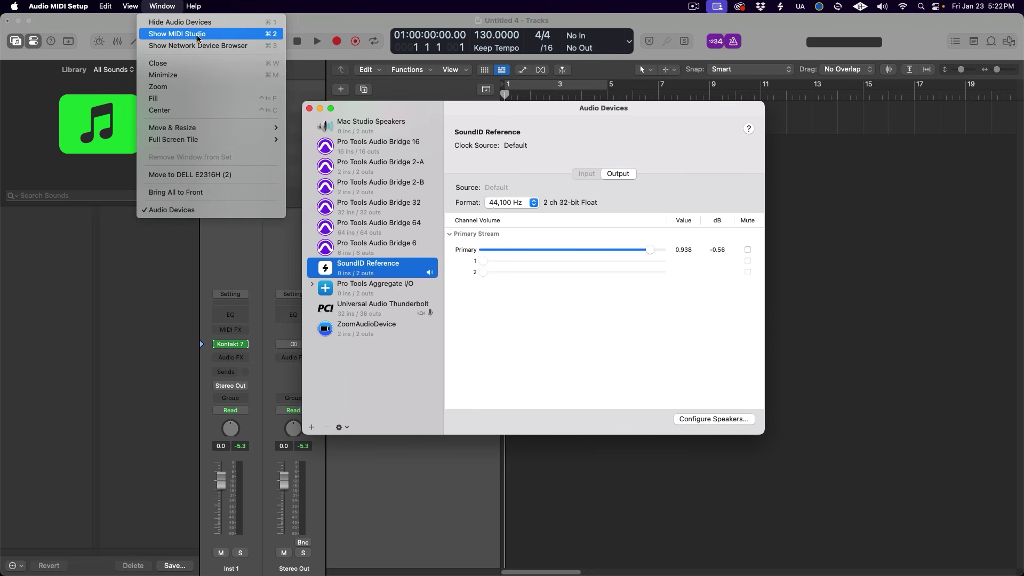
{"action": "left_click", "coordinate": [226, 37]}
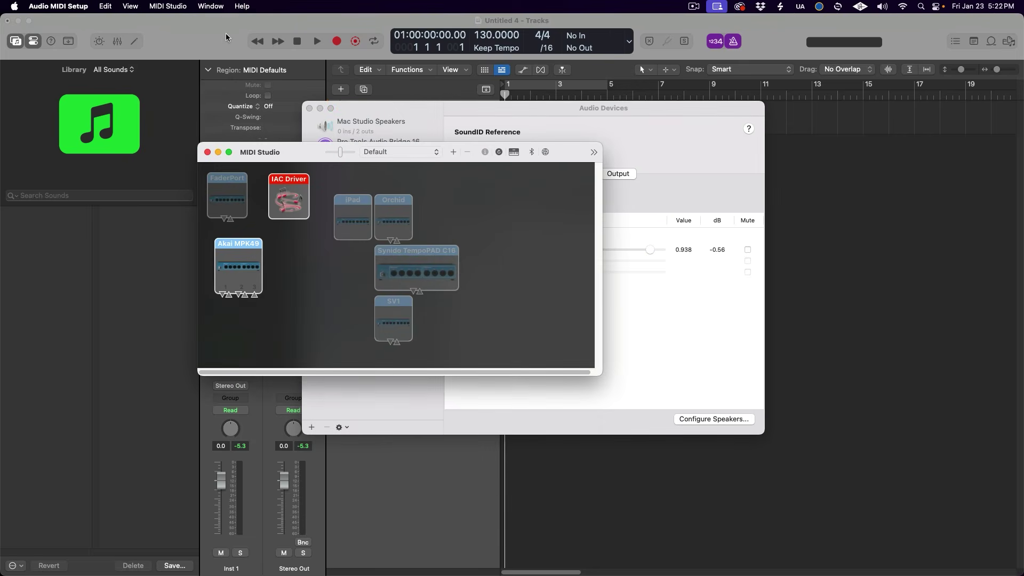
Reposition the MIDI Studio window, move the FaderPort device to the far side of Orchid, and select the Akai MPK49
{"action": "left_click_drag", "start_coordinate": [305, 152], "coordinate": [467, 161]}
{"action": "left_click_drag", "start_coordinate": [407, 200], "coordinate": [641, 218]}
{"action": "left_click_drag", "start_coordinate": [401, 267], "coordinate": [414, 265]}
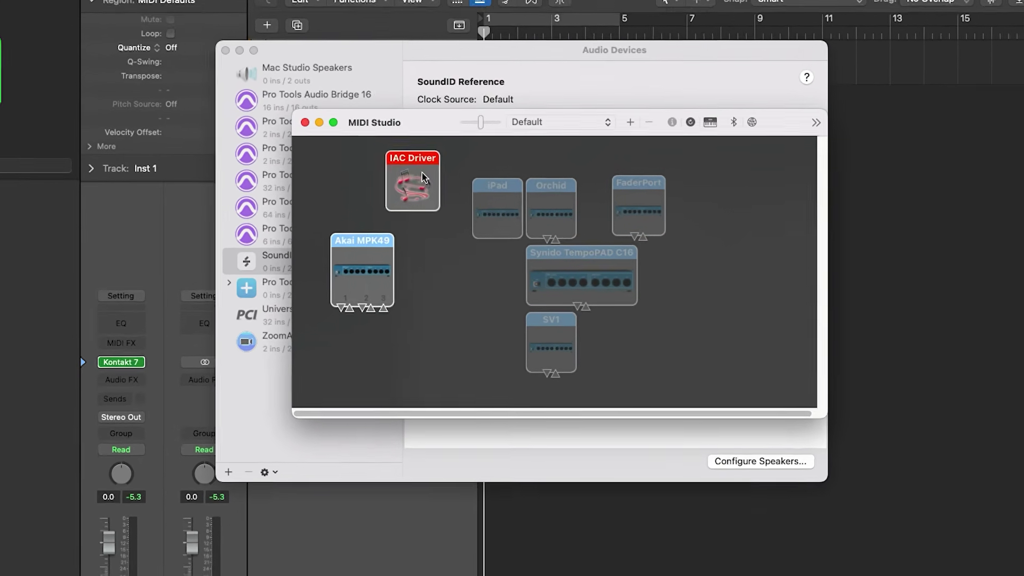
{"action": "left_click", "coordinate": [422, 178]}
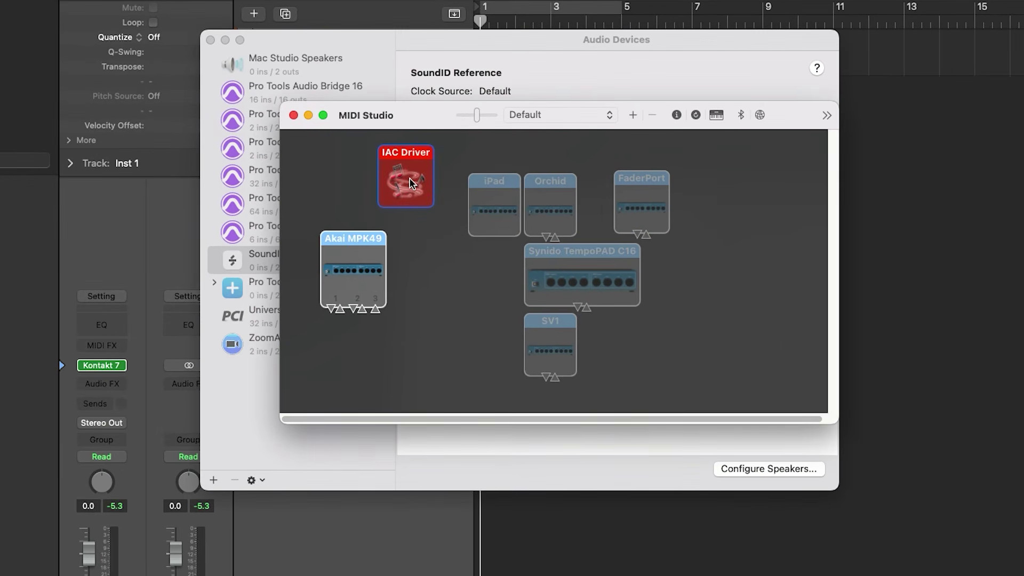
{"action": "left_click", "coordinate": [370, 259]}
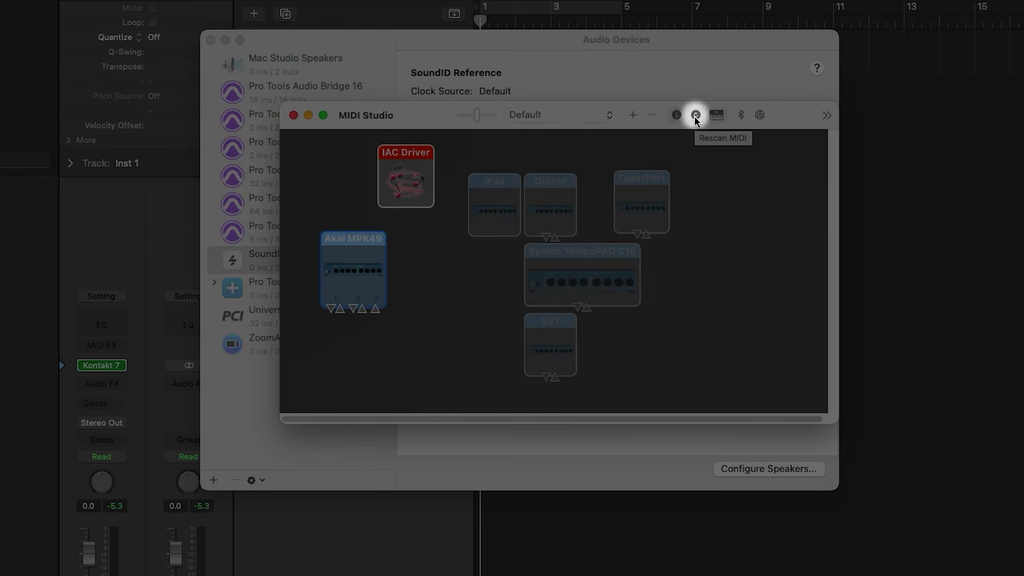
Rescan the MIDI devices, then turn on the MIDI setup test with the Akai MPK49 selected
{"action": "left_click", "coordinate": [695, 116]}
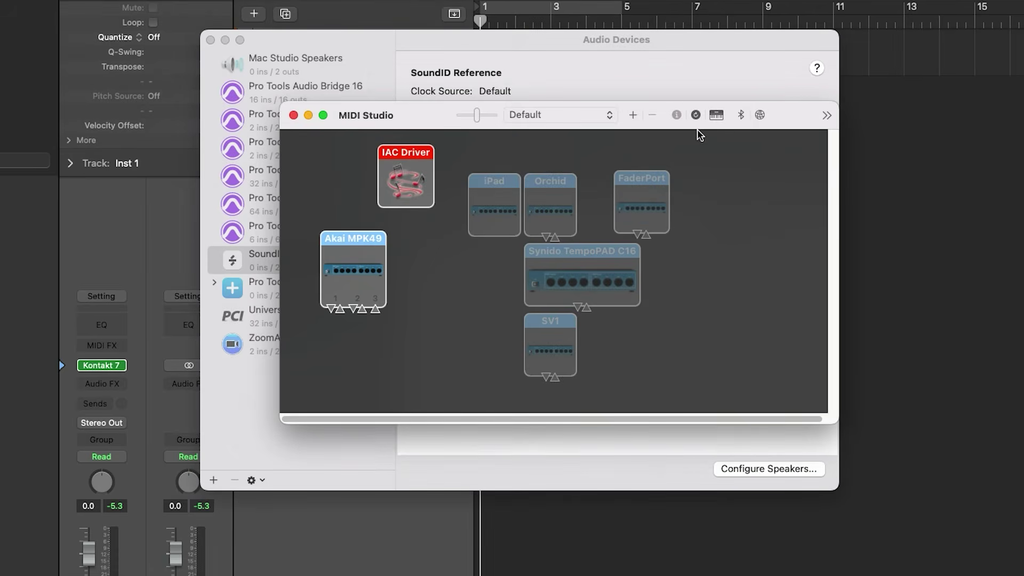
{"action": "left_click", "coordinate": [351, 259]}
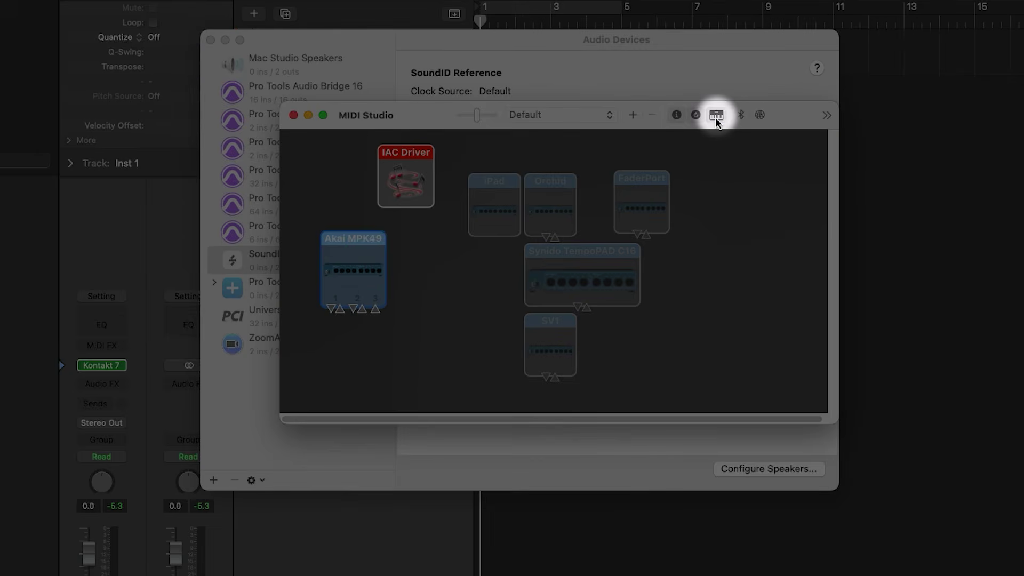
{"action": "left_click", "coordinate": [716, 116]}
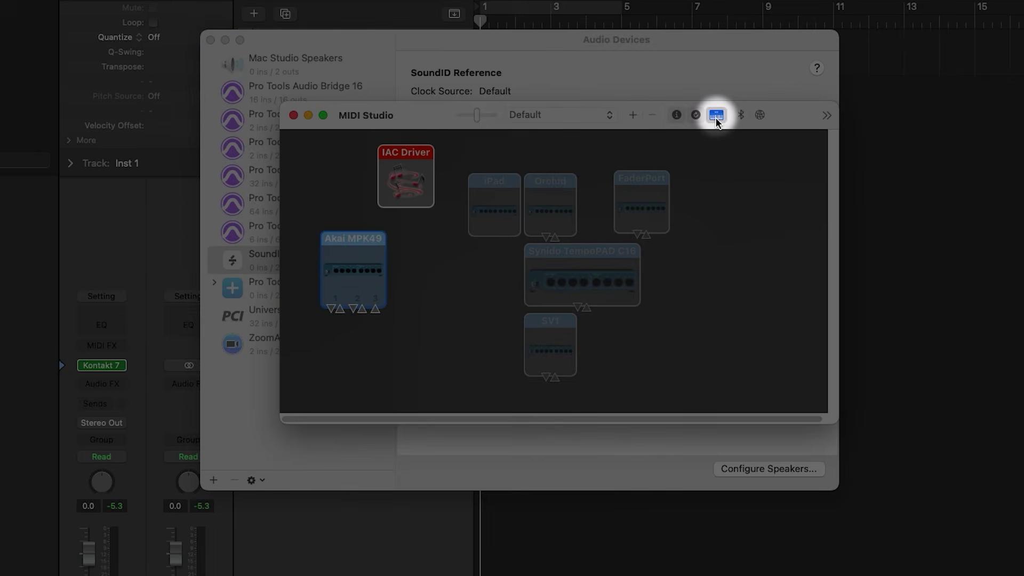
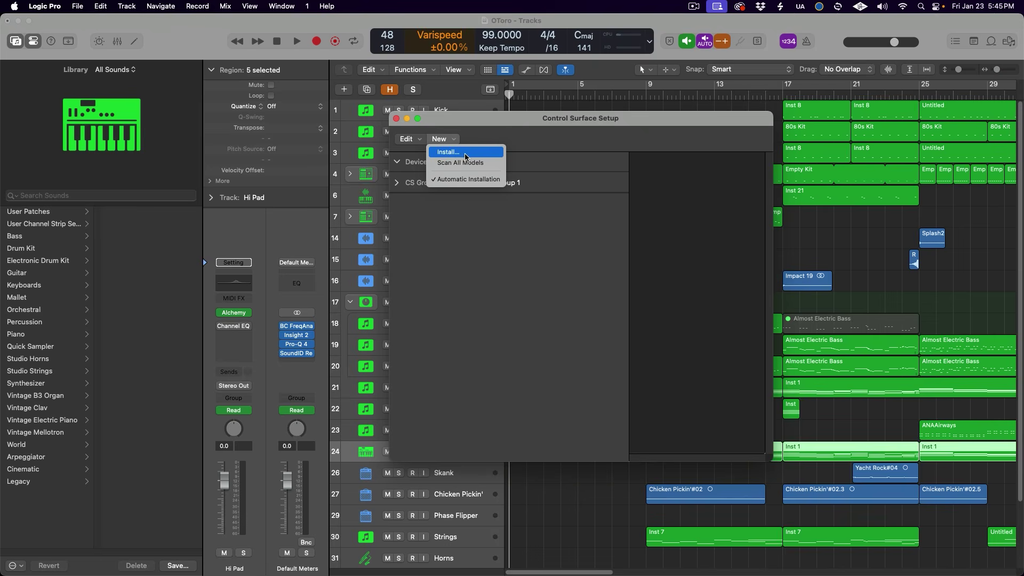
In Logic Pro's Control Surface Setup, add the Akai MPK49 as a new control surface and close the Install window
{"action": "left_click", "coordinate": [470, 155]}
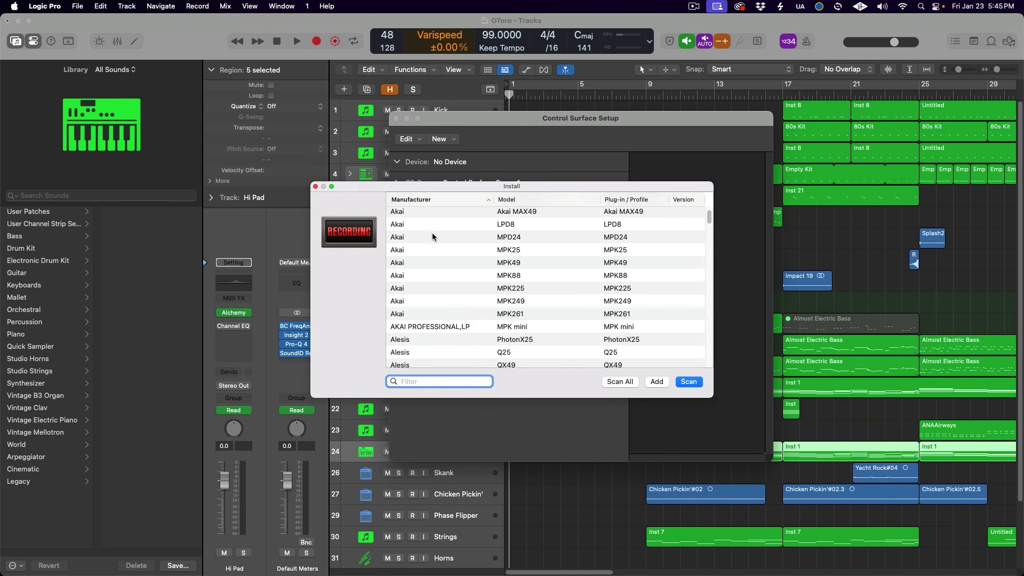
{"action": "left_click", "coordinate": [433, 263]}
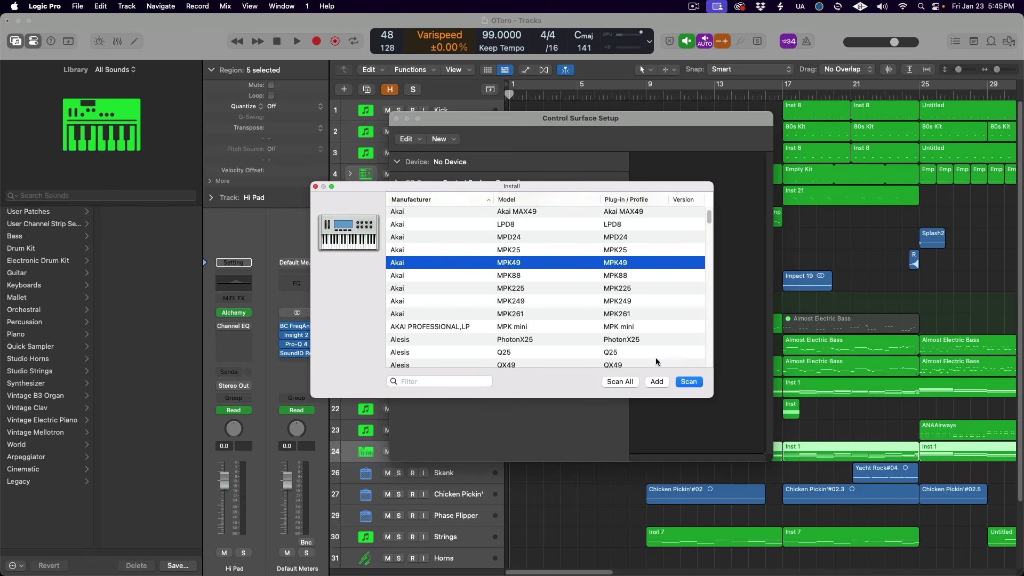
{"action": "left_click", "coordinate": [658, 383]}
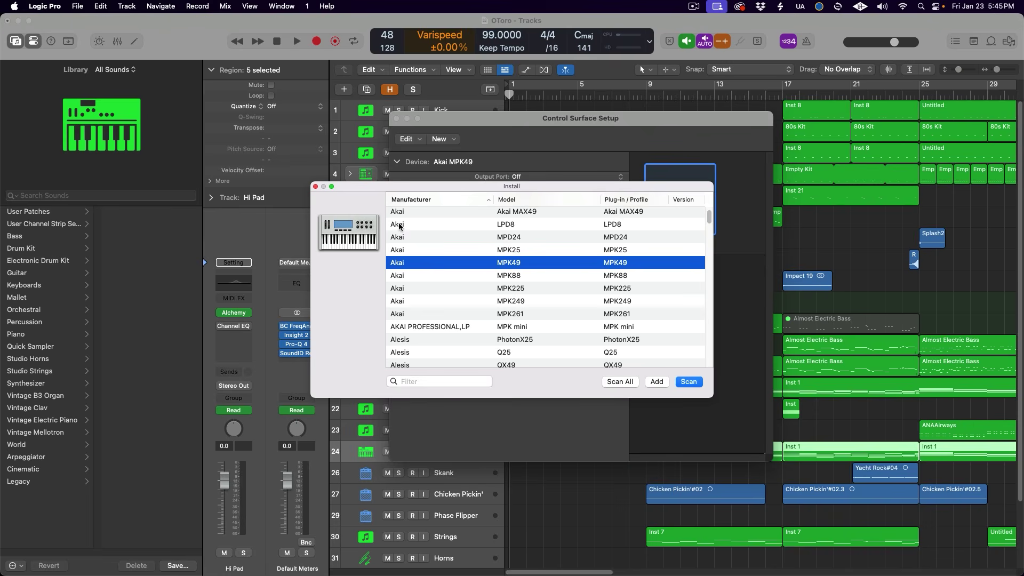
{"action": "left_click", "coordinate": [316, 187]}
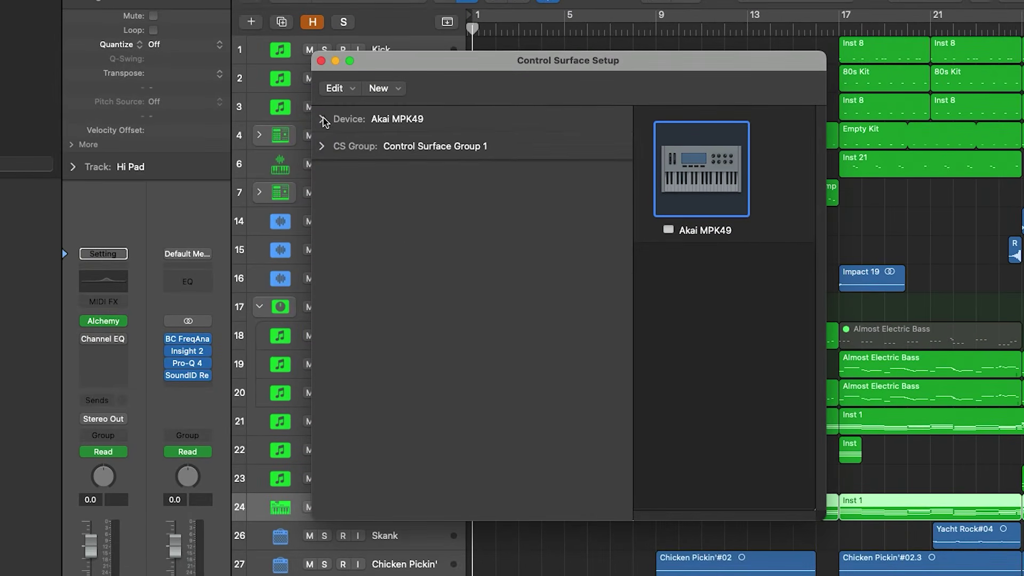
Expand the Akai MPK49 device parameters and set both its output port and input port to Akai MPK49 Port 1
{"action": "left_click", "coordinate": [322, 119]}
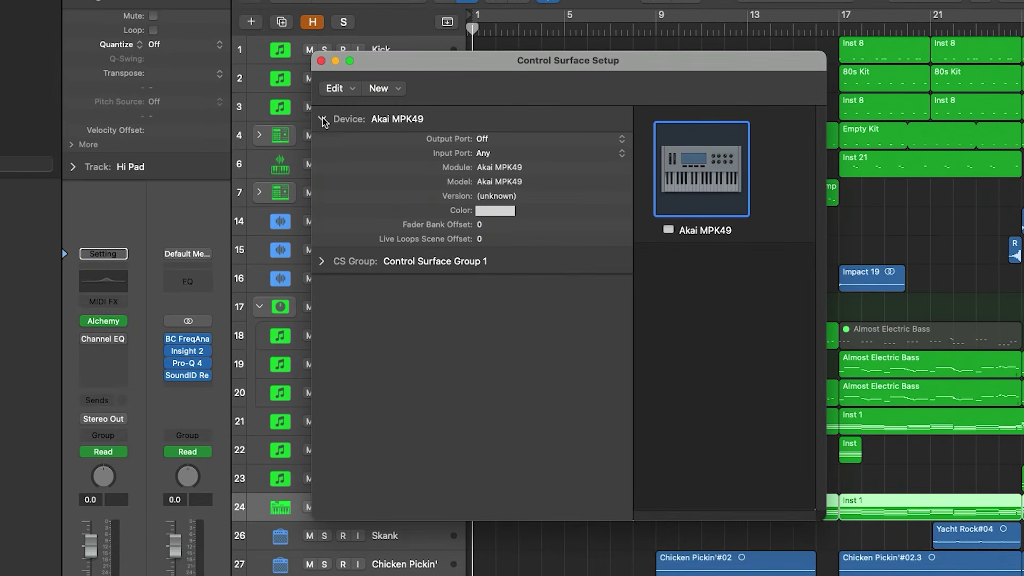
{"action": "left_click", "coordinate": [622, 143]}
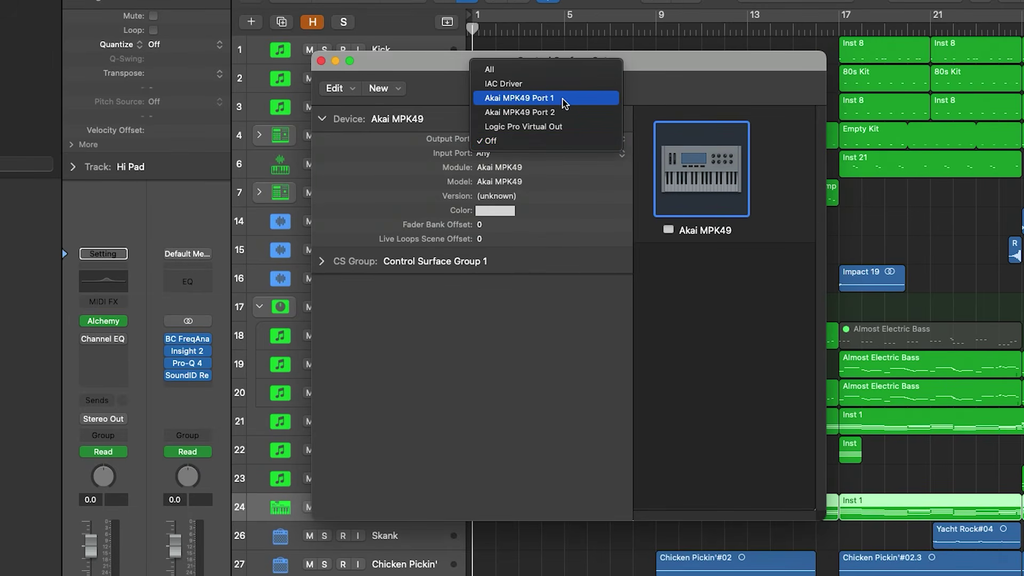
{"action": "left_click", "coordinate": [567, 103]}
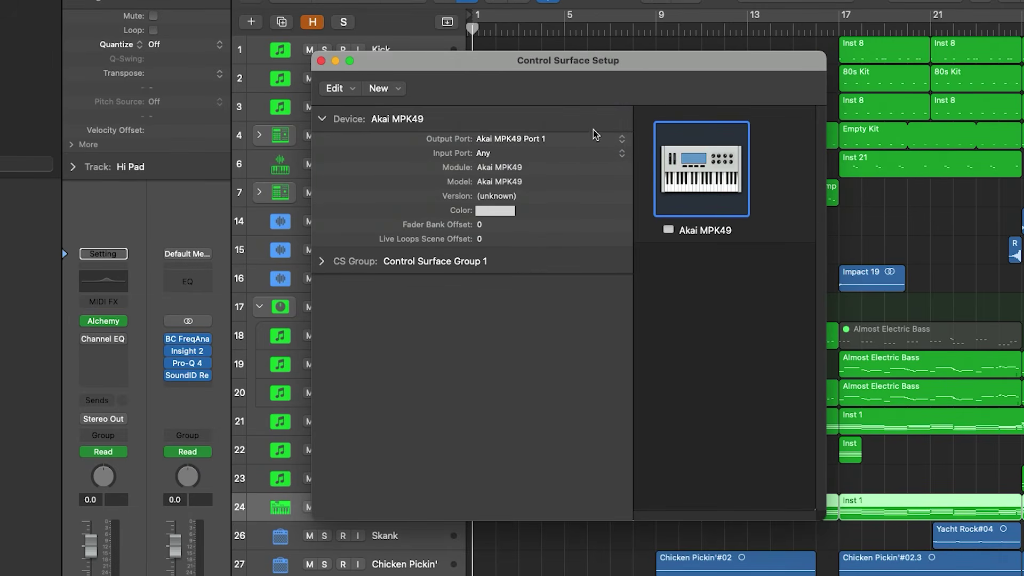
{"action": "left_click", "coordinate": [623, 155]}
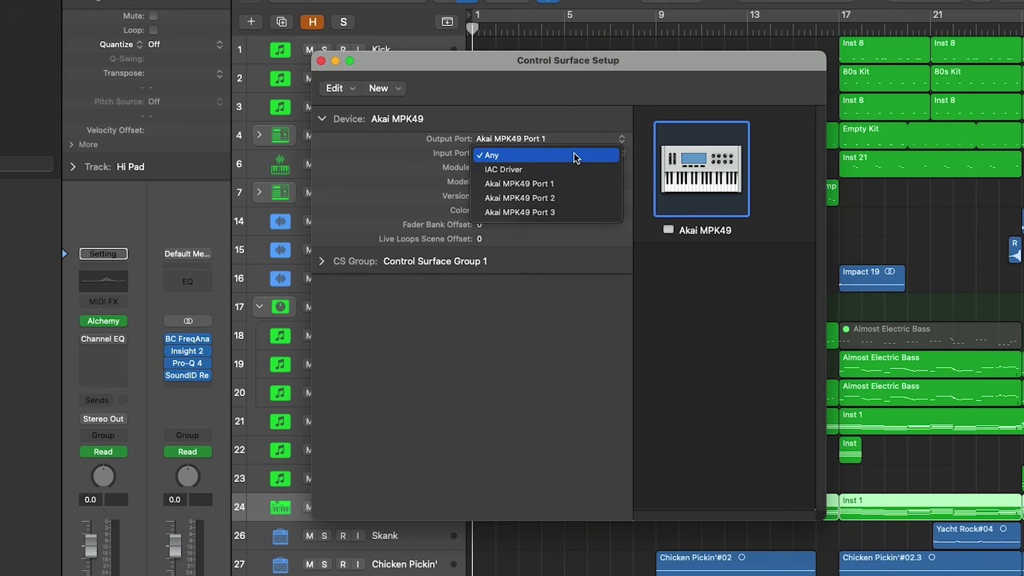
{"action": "left_click", "coordinate": [572, 185]}
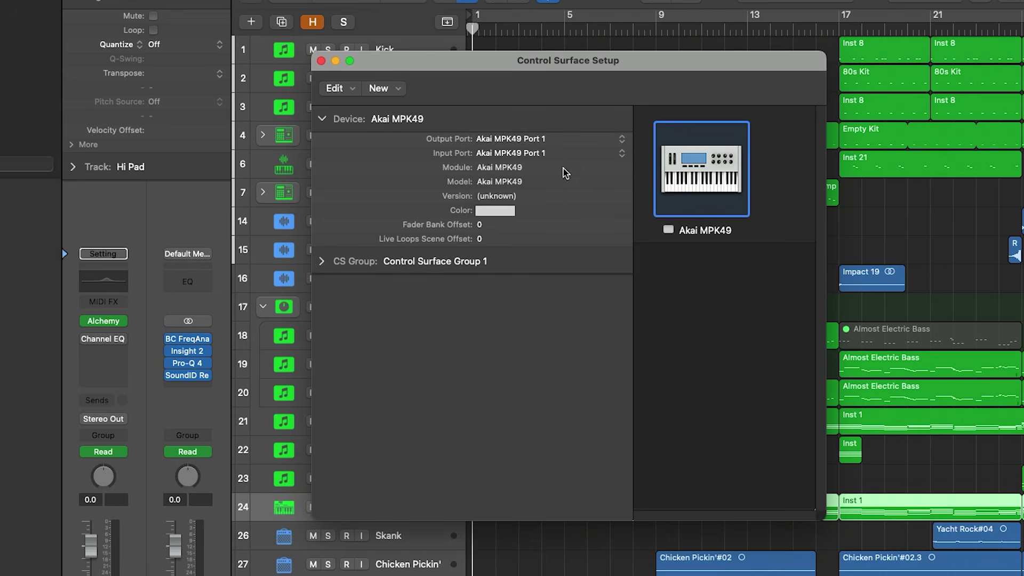
Close the Control Surface Setup window, play the project from the start, and stop playback
{"action": "left_click", "coordinate": [321, 62]}
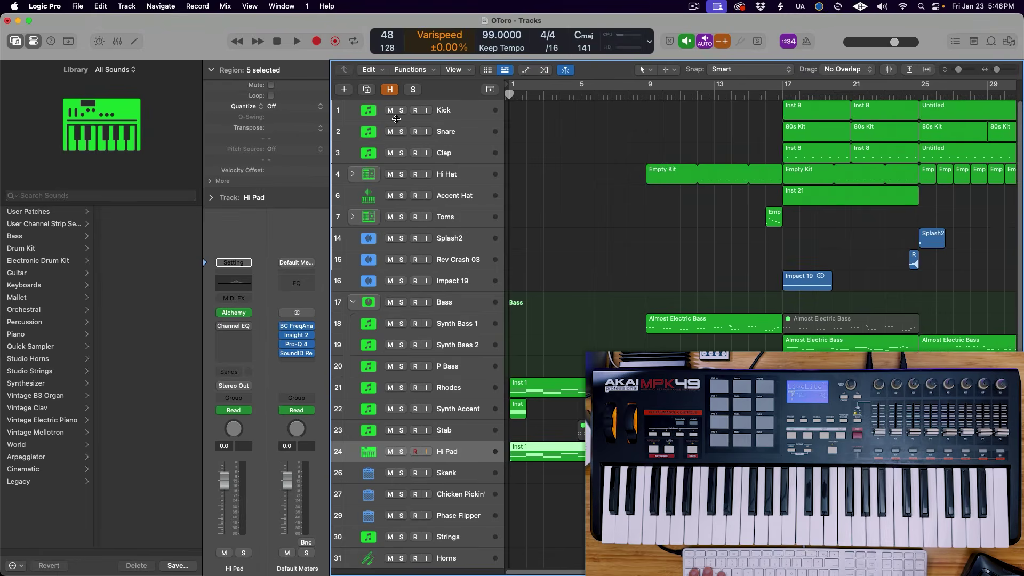
{"action": "key", "text": "space"}
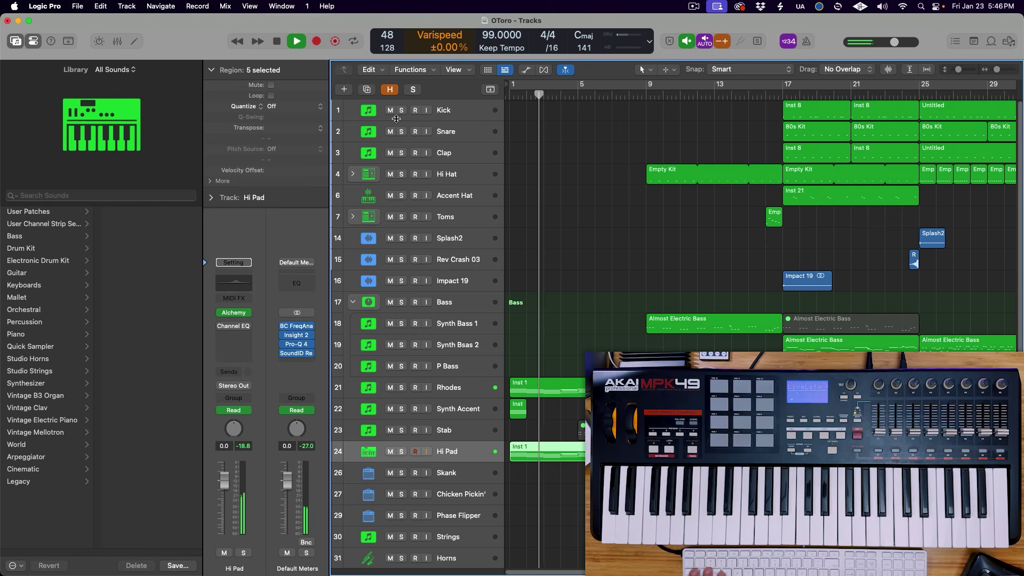
{"action": "key", "text": "space"}
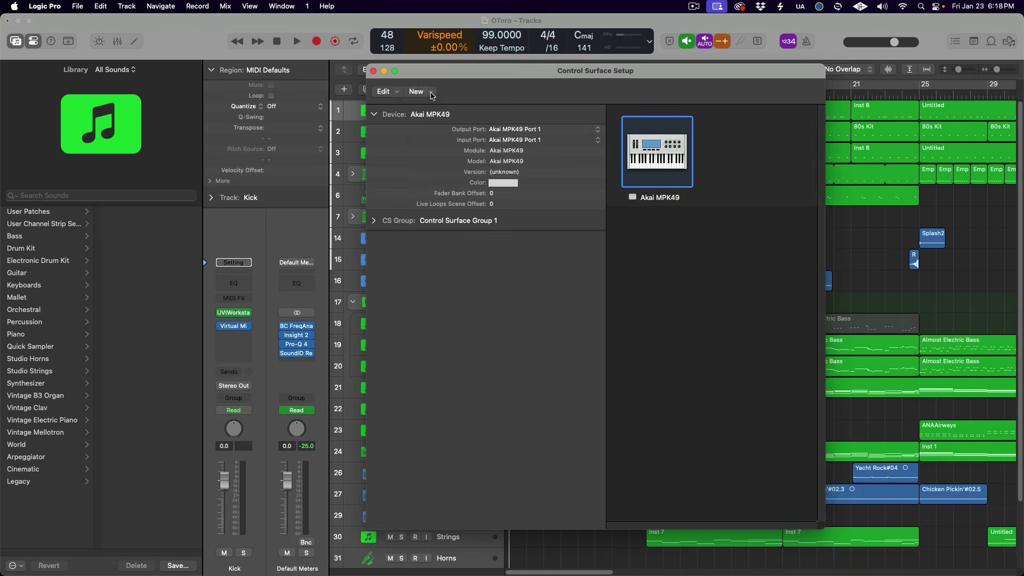
Open the Install window for another control surface and browse the supported models down to the Novation and Roland entries
{"action": "left_click", "coordinate": [431, 94]}
{"action": "left_click", "coordinate": [443, 105]}
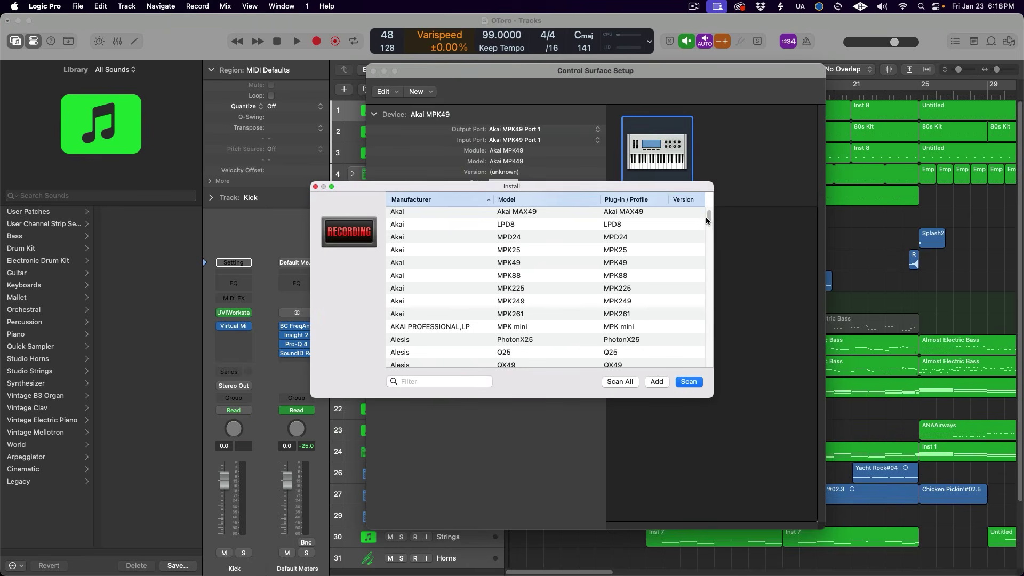
{"action": "left_click_drag", "start_coordinate": [711, 217], "coordinate": [694, 341]}
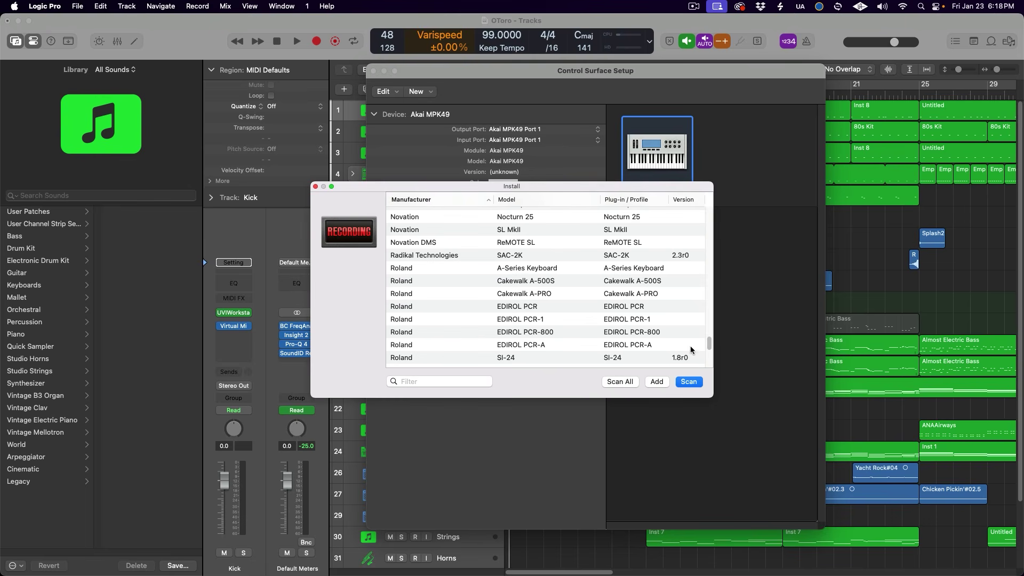
{"action": "scroll", "coordinate": [710, 347], "scroll_direction": "up", "scroll_amount": 1}
Try filtering the installable control surfaces by "preso" and clear the filter
{"action": "left_click", "coordinate": [441, 382]}
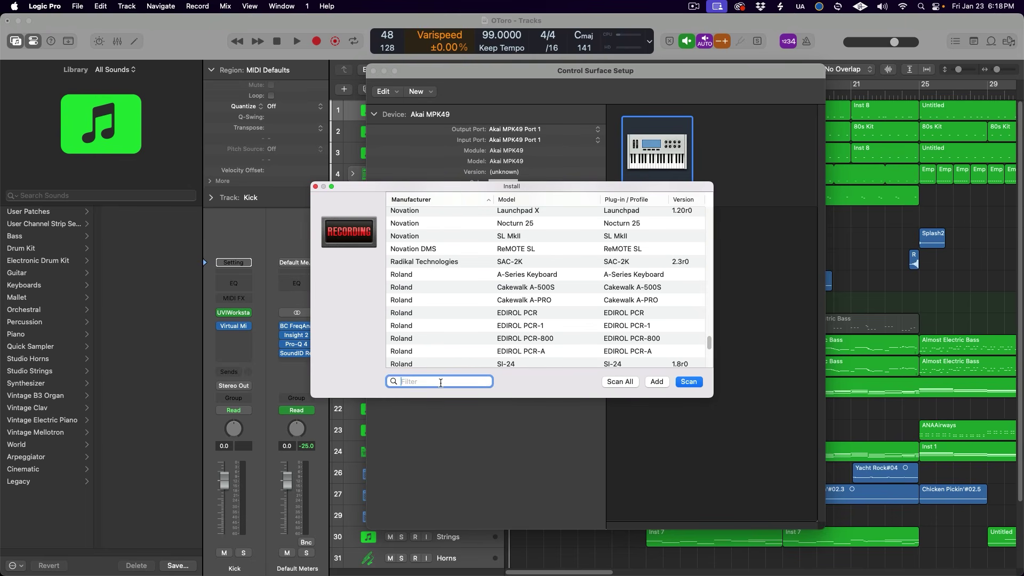
{"action": "type", "text": "preso"}
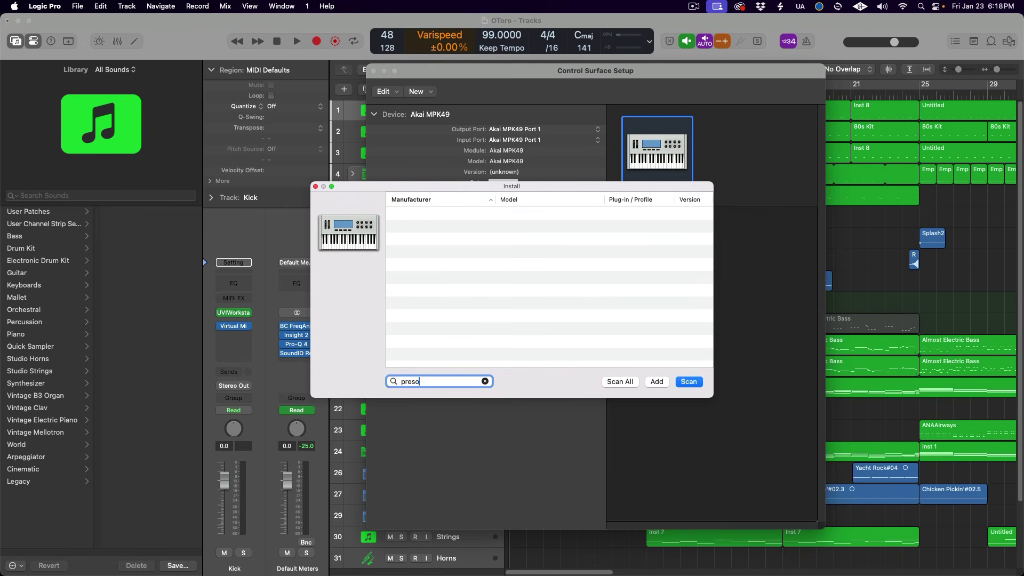
{"action": "key", "text": "BackSpace"}
{"action": "key", "text": "BackSpace"}
{"action": "key", "text": "BackSpace"}
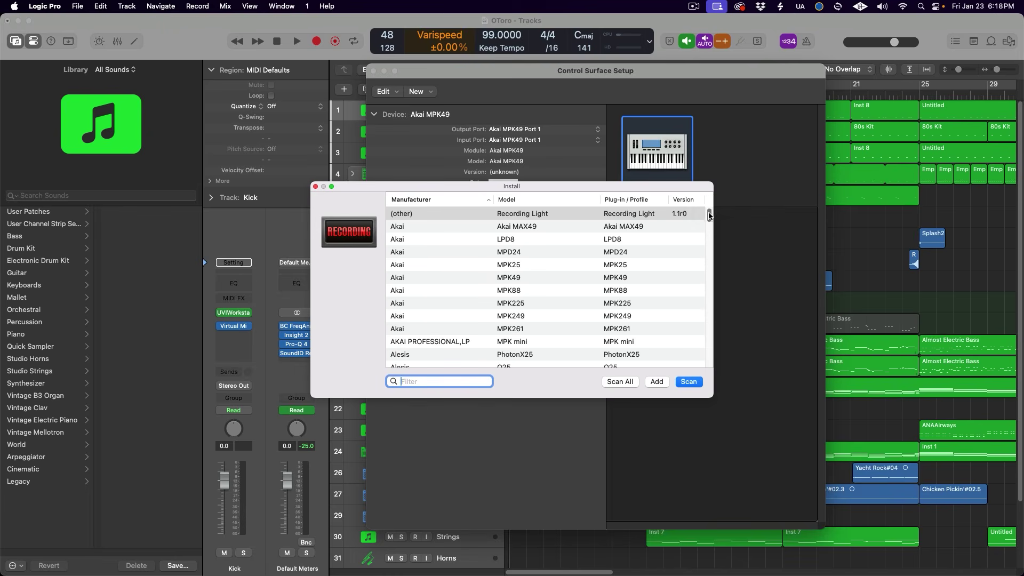
Select the Mackie Designs HUI model in the Install window and add it as a control surface
{"action": "left_click_drag", "start_coordinate": [710, 215], "coordinate": [709, 318]}
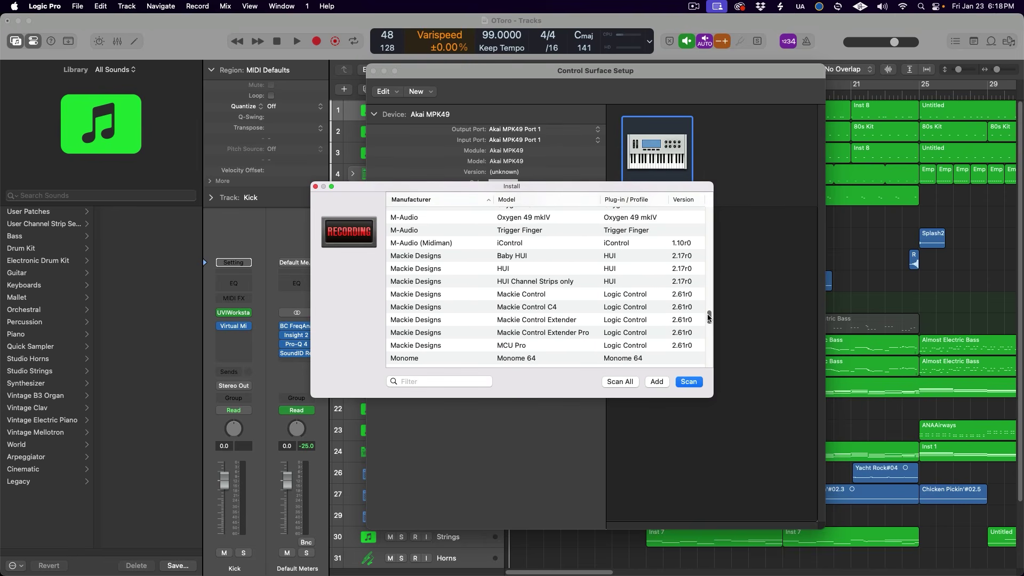
{"action": "left_click", "coordinate": [449, 268]}
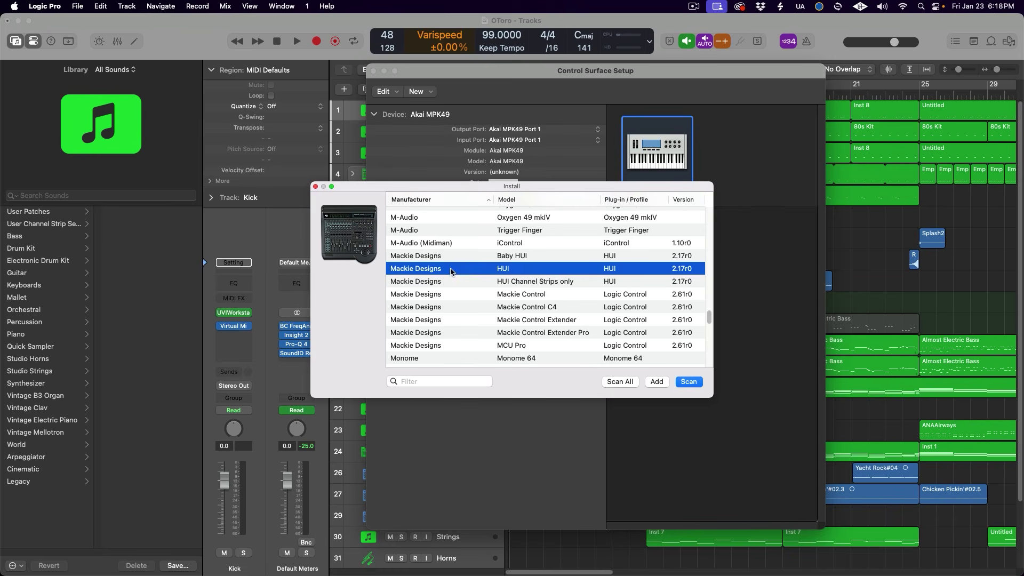
{"action": "left_click", "coordinate": [657, 382]}
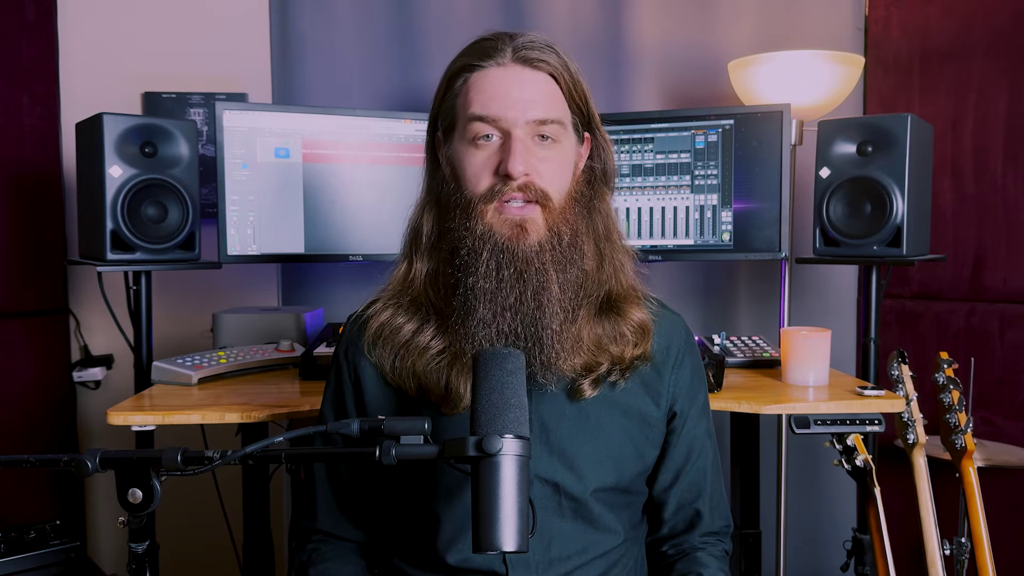
Review the general Control Surfaces settings and close the Settings window
{"action": "left_click", "coordinate": [49, 4]}
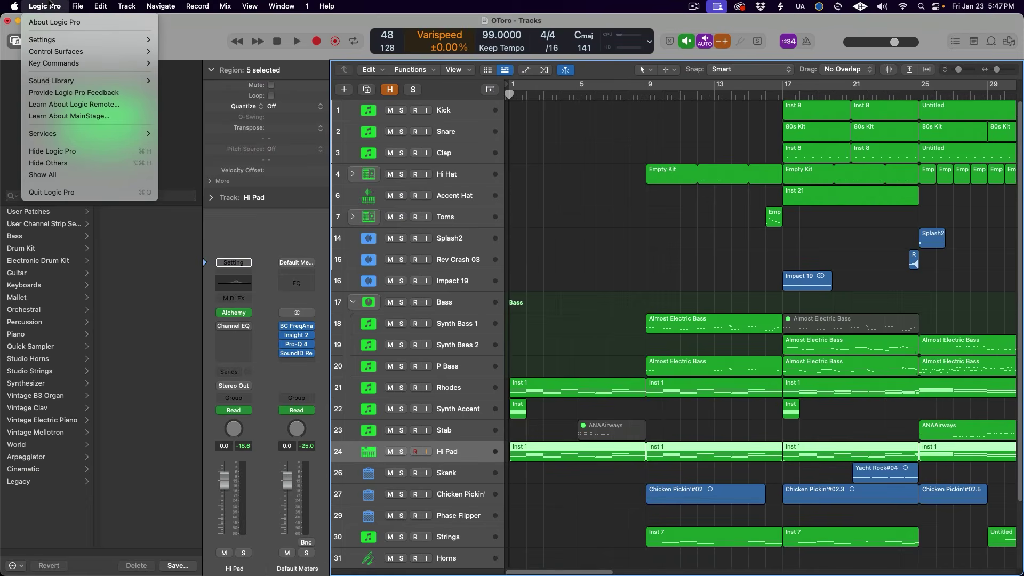
{"action": "mouse_move", "coordinate": [55, 53]}
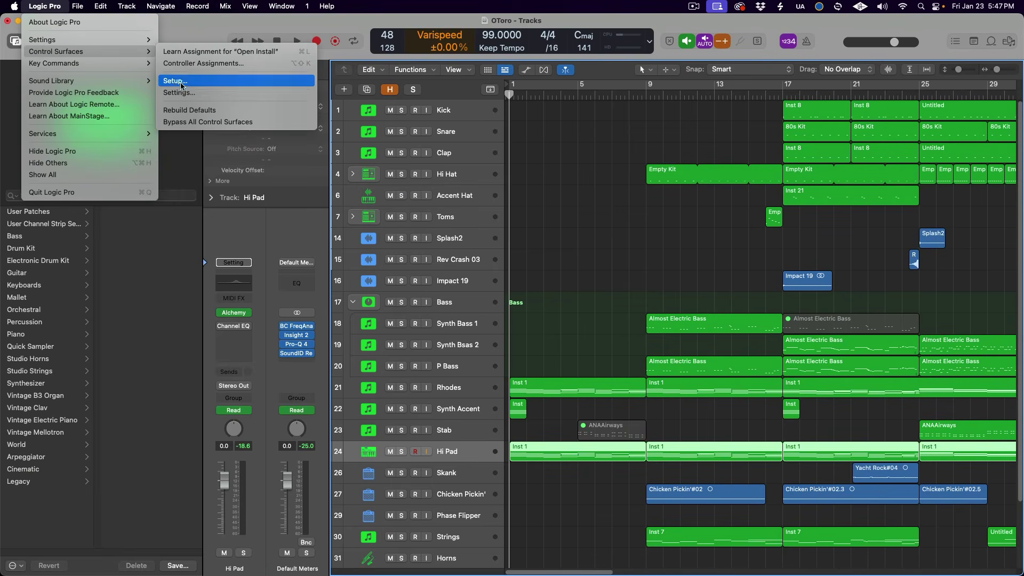
{"action": "left_click", "coordinate": [211, 92]}
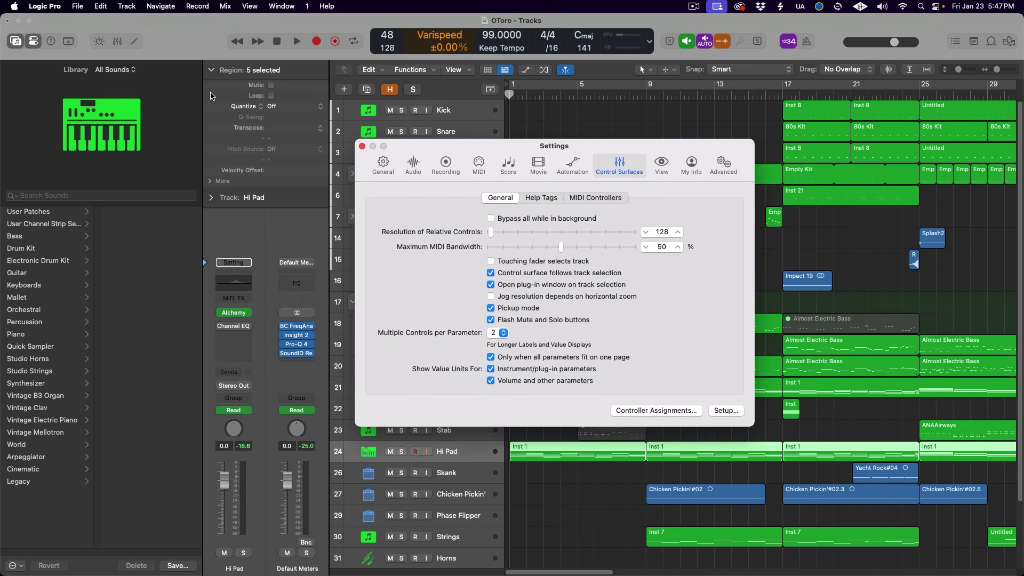
{"action": "key", "text": "super+w"}
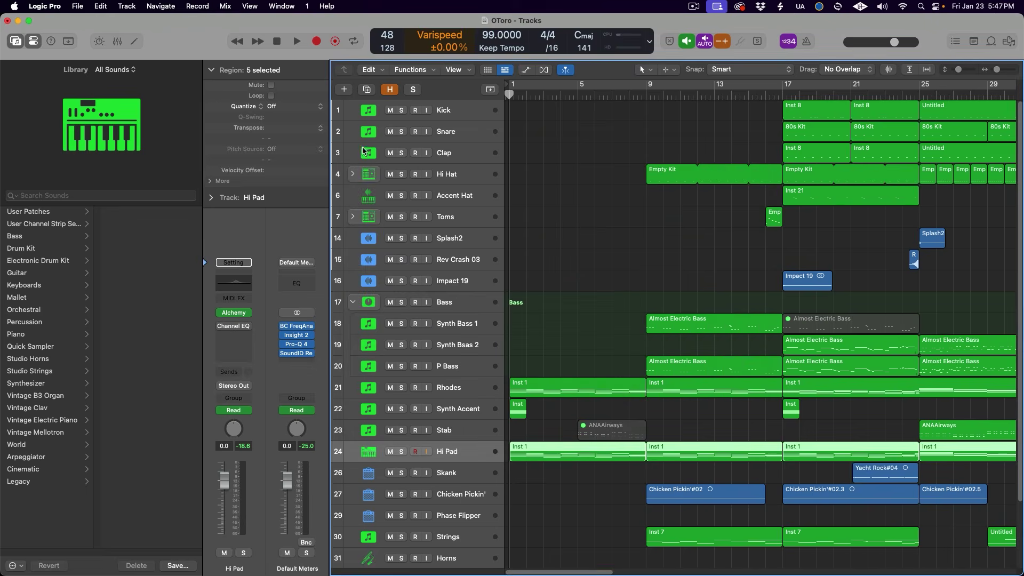
Examine the Akai MPK49 controller assignments in Expert View and deselect the listed controls
{"action": "left_click", "coordinate": [47, 6]}
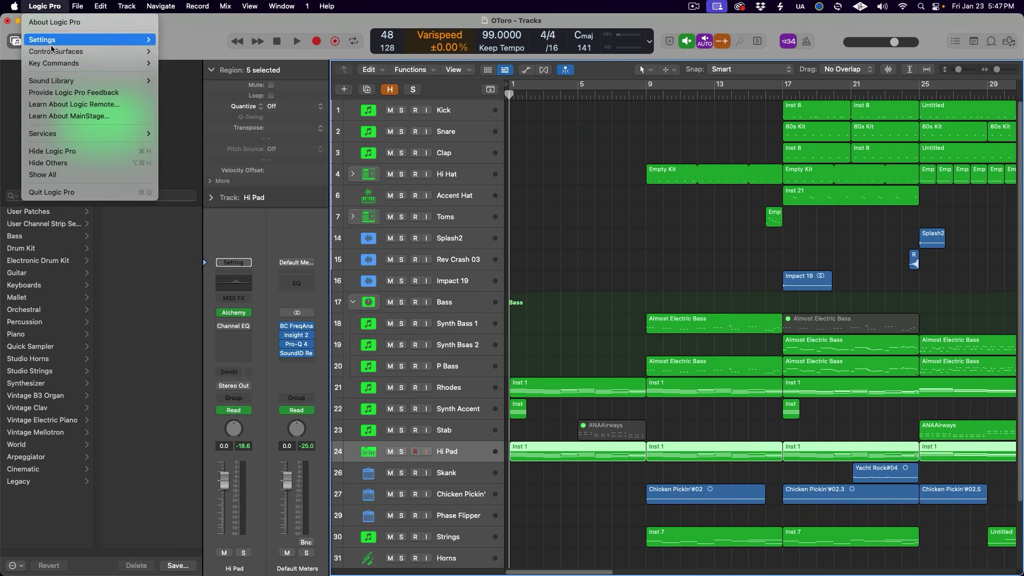
{"action": "mouse_move", "coordinate": [68, 51]}
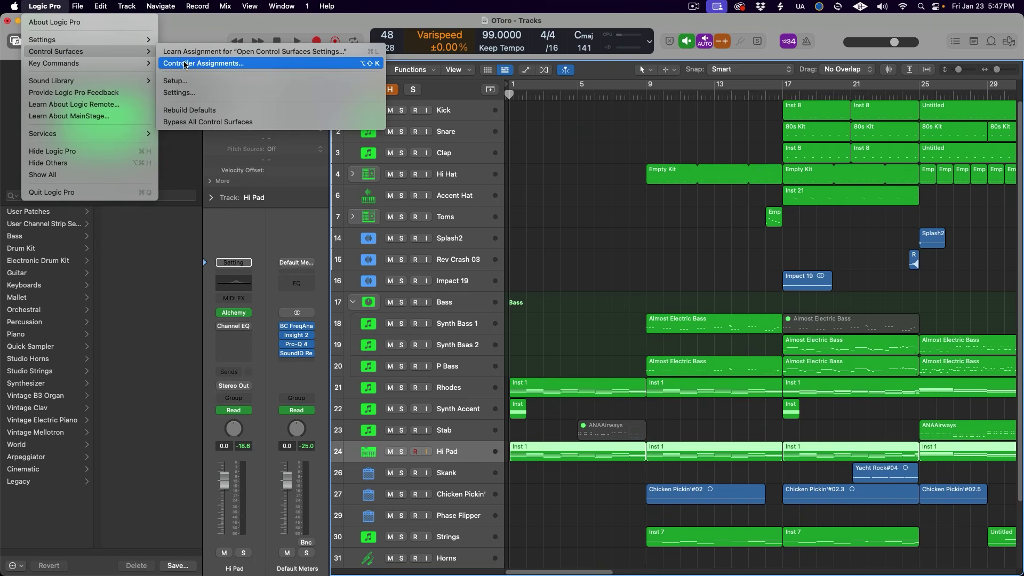
{"action": "left_click", "coordinate": [265, 62]}
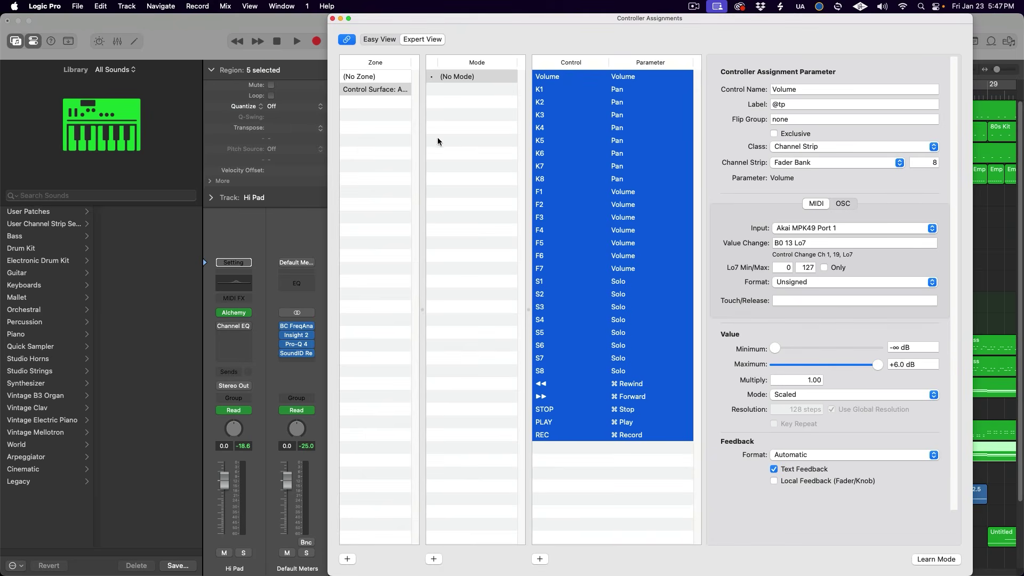
{"action": "left_click", "coordinate": [598, 459]}
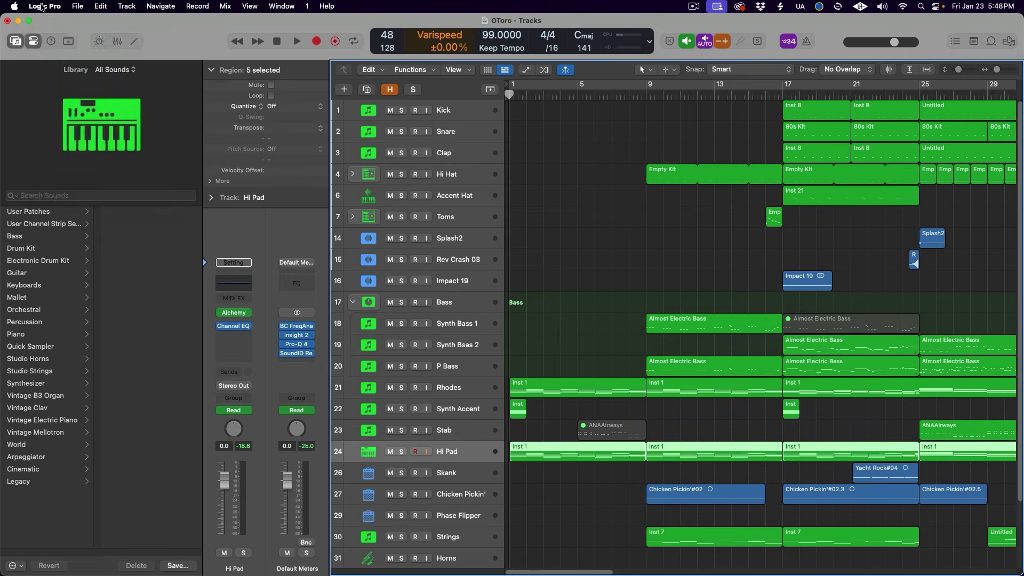
Rebuild the control surface defaults
{"action": "left_click", "coordinate": [42, 7]}
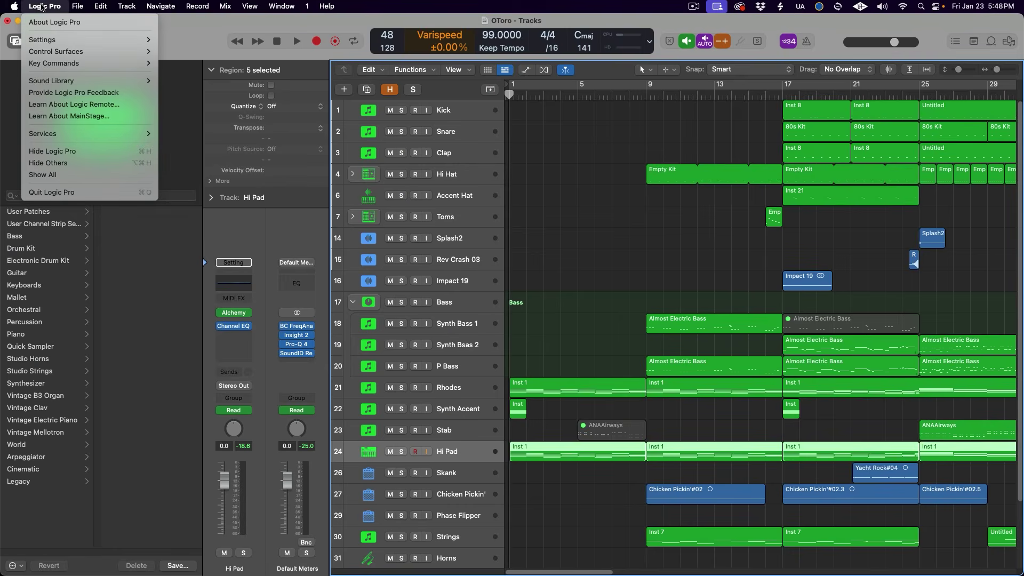
{"action": "mouse_move", "coordinate": [104, 52]}
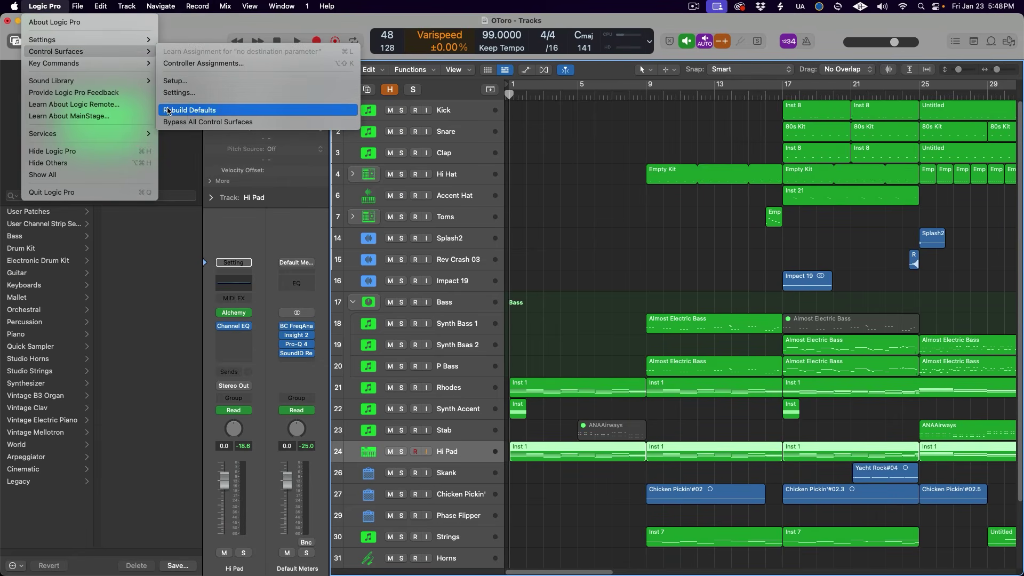
{"action": "left_click", "coordinate": [255, 110]}
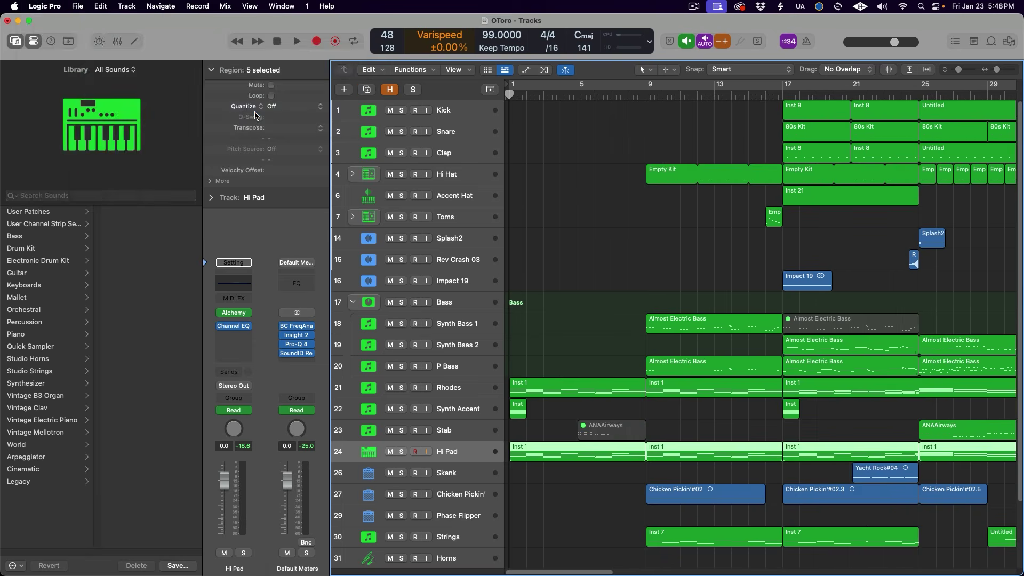